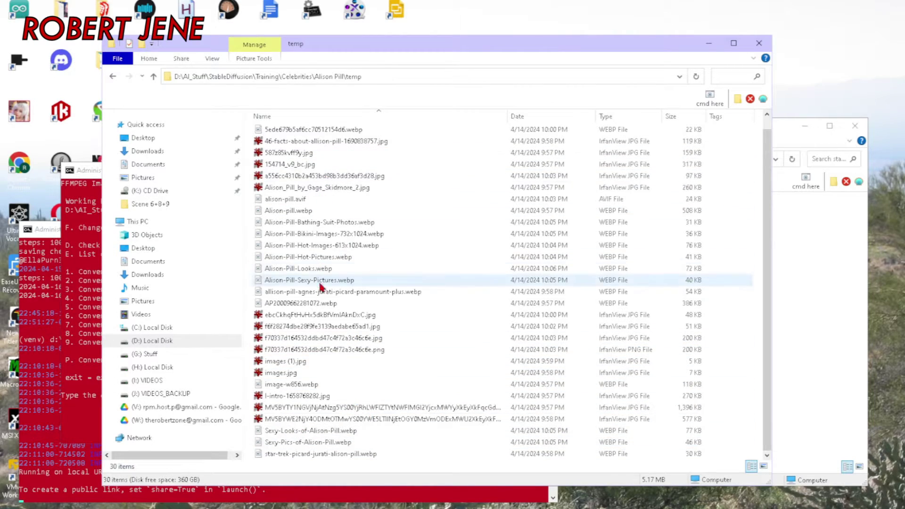
Open a JPG in IrfanView and queue all the folder's JPGs for PNG batch conversion into the same folder.
double_click(320, 315)
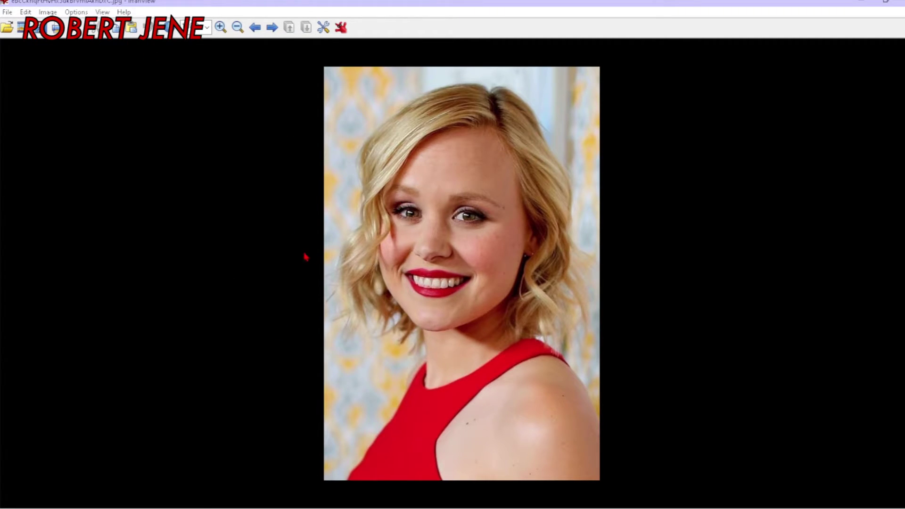
key("b")
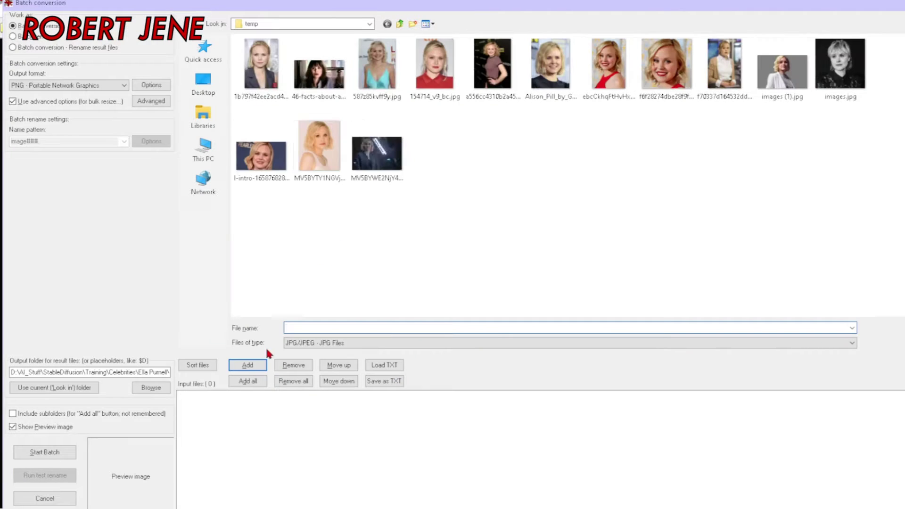
left_click(258, 382)
left_click(49, 388)
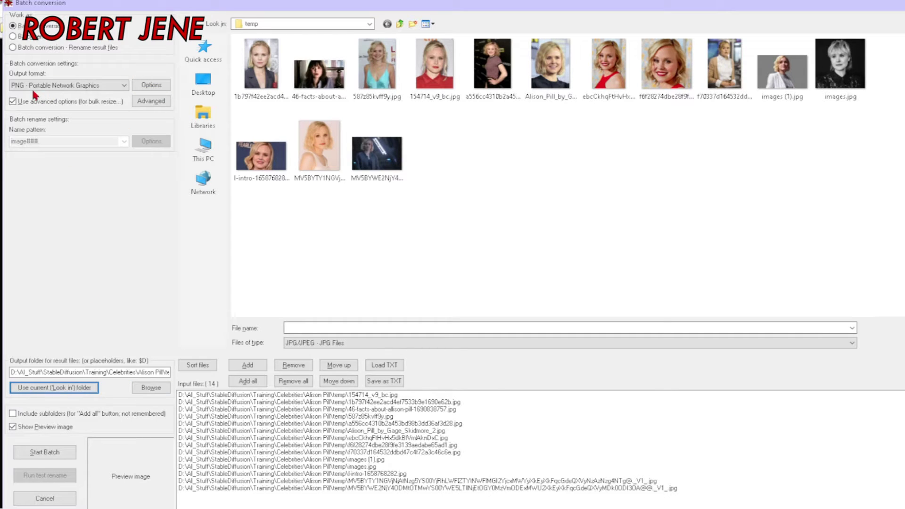
Review the advanced options without changes, then switch the file-type filter to WEBP.
left_click(151, 100)
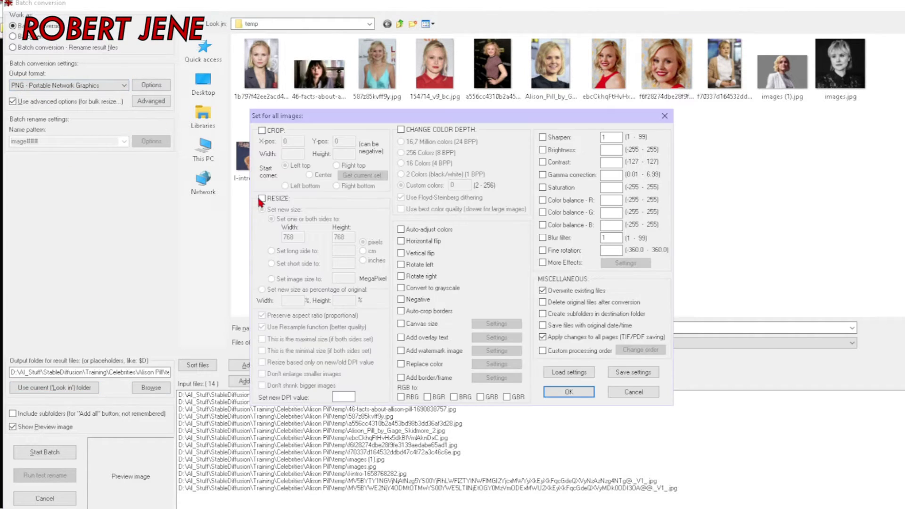
left_click(609, 393)
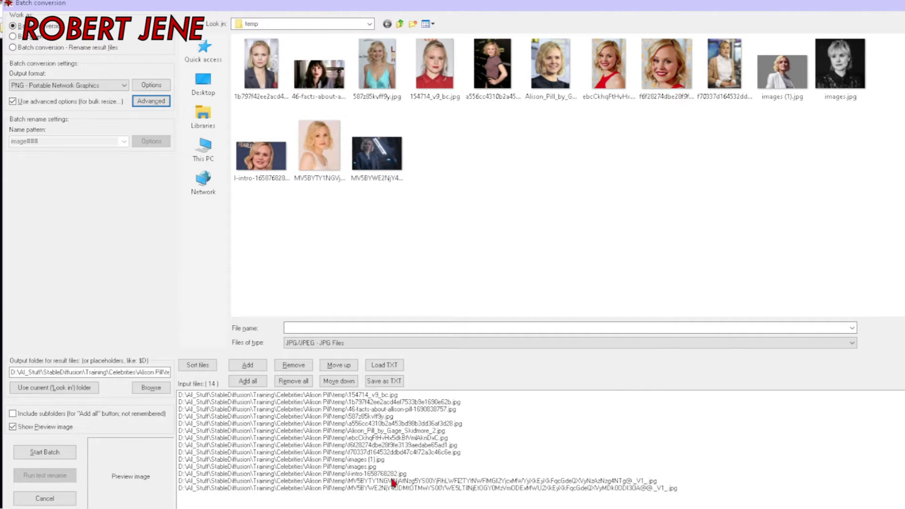
left_click(737, 340)
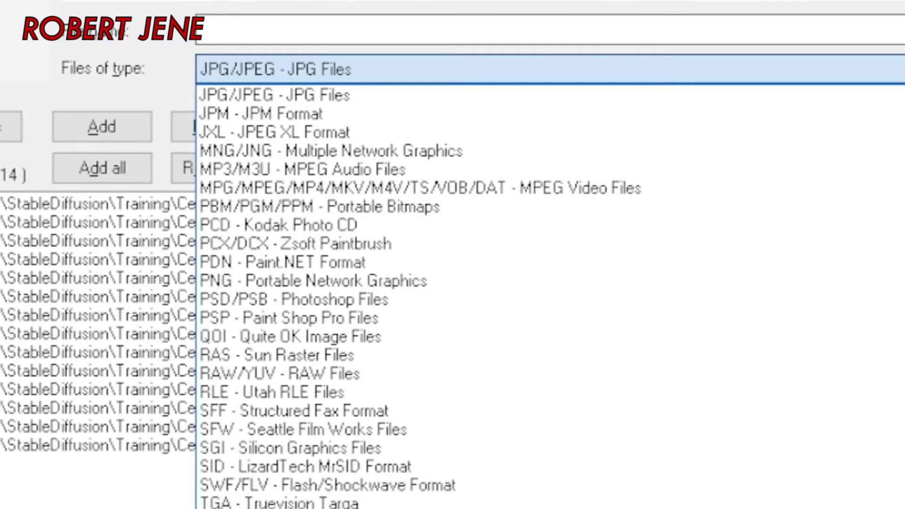
left_click(264, 507)
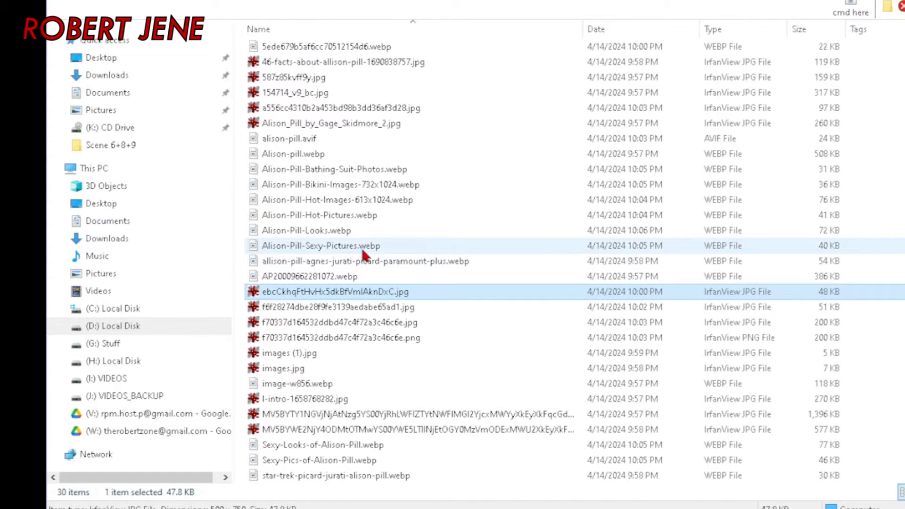
Open a webp photo in the image viewer.
double_click(349, 246)
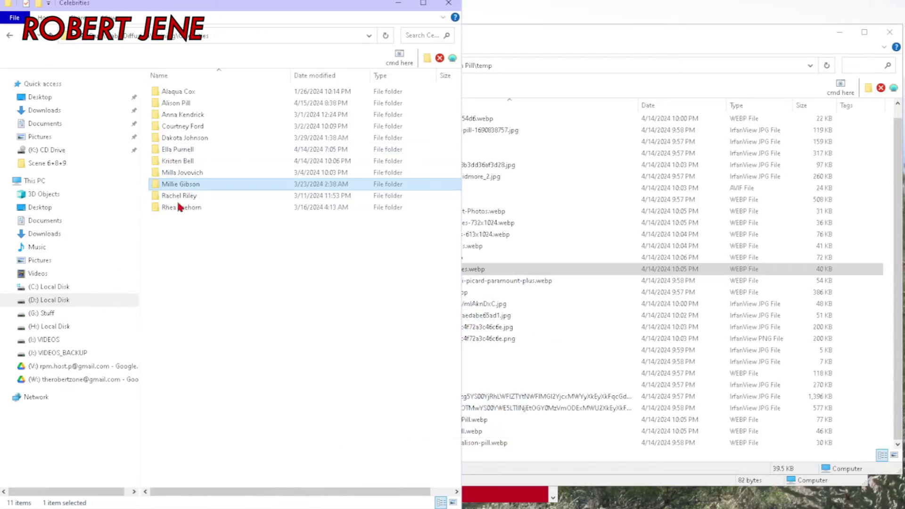
Open the celebrity's birme-768x768 77_ training folder and select a png, its txt caption and an npz file.
double_click(181, 197)
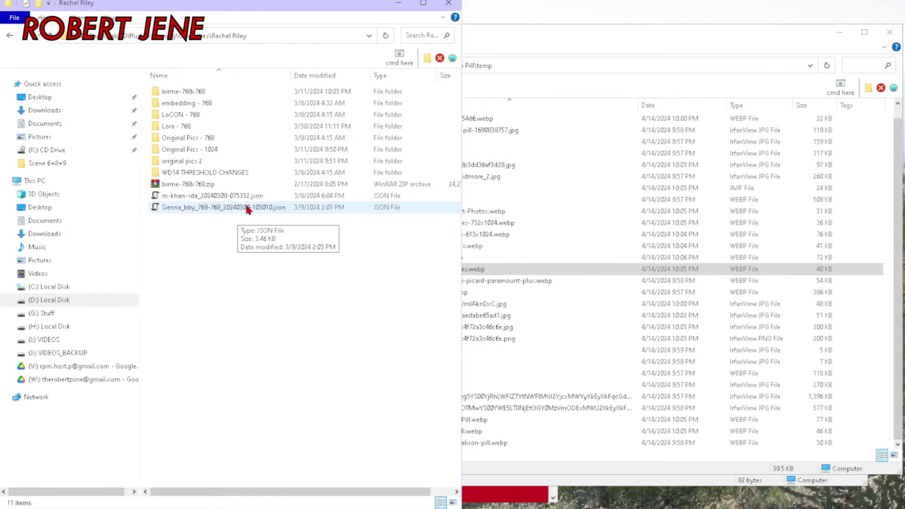
double_click(193, 142)
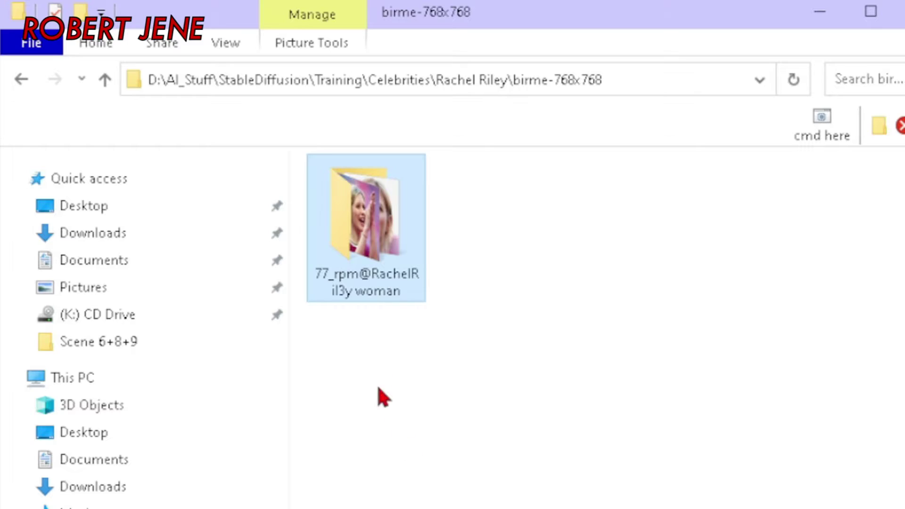
double_click(366, 277)
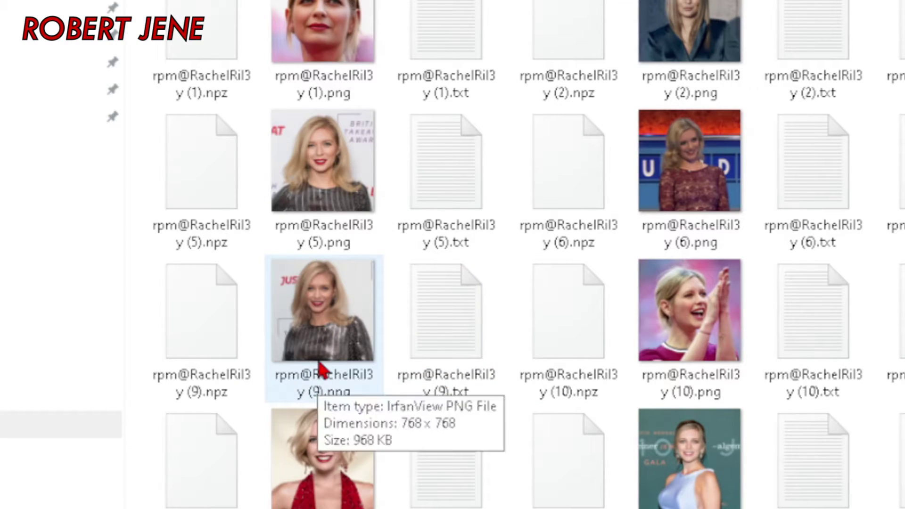
left_click(321, 370)
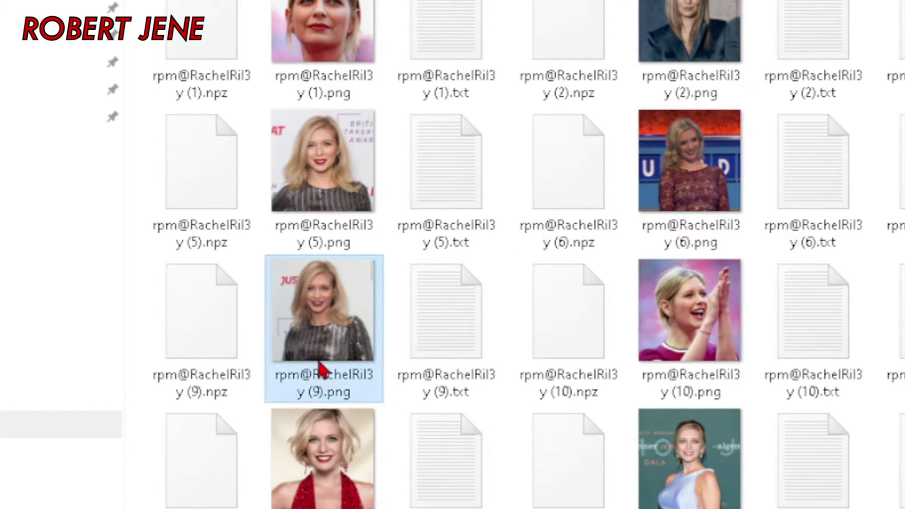
left_click(460, 357)
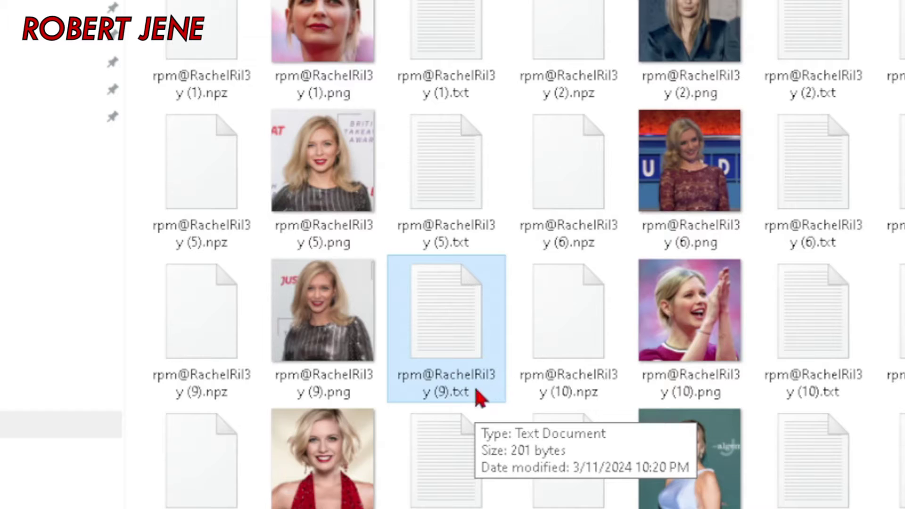
left_click(575, 339)
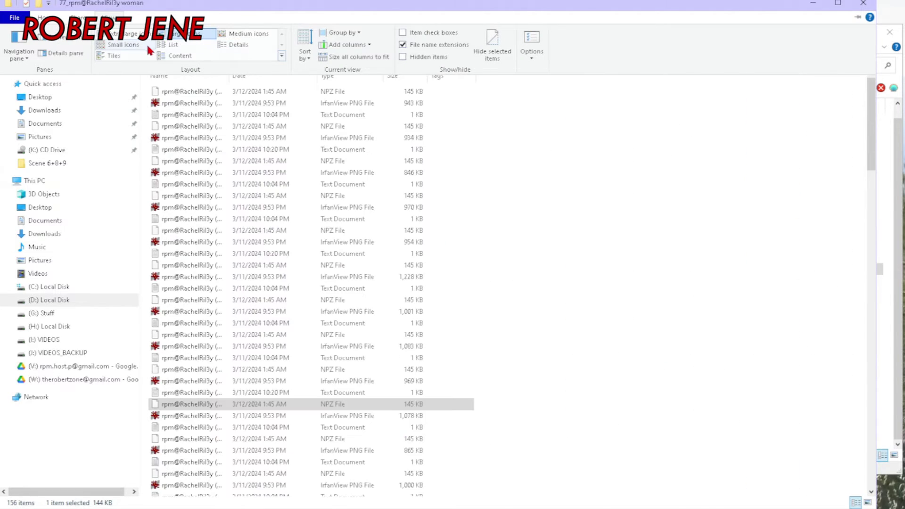
Show the training folder in Details view and widen the Name column to show full file names.
left_click(230, 44)
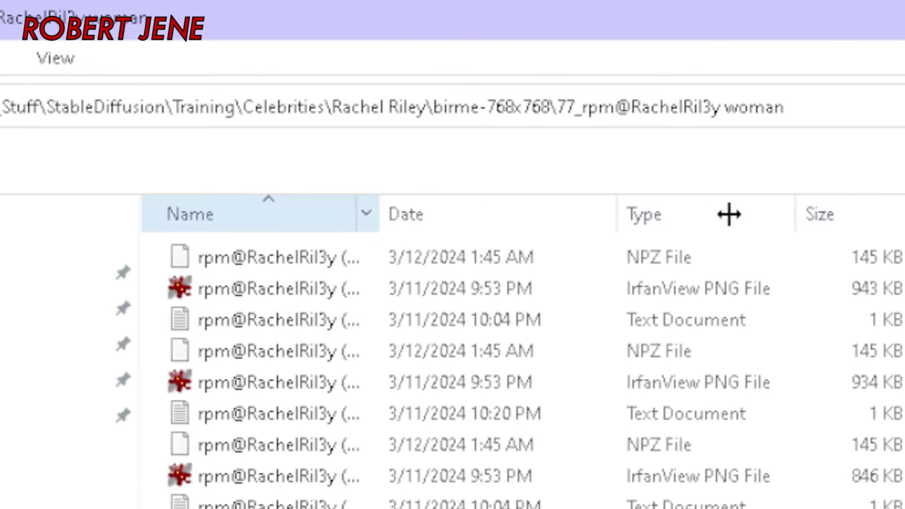
left_click_drag(729, 215, 766, 214)
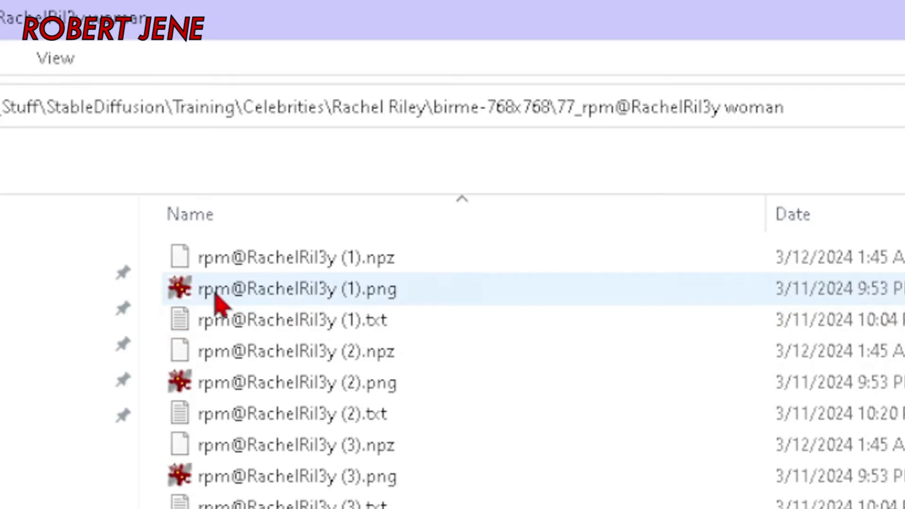
mouse_move(200, 304)
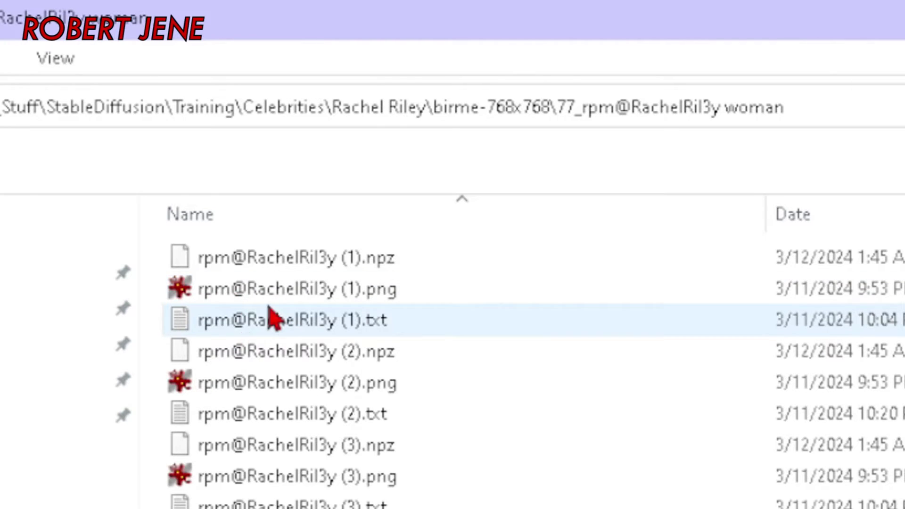
mouse_move(276, 304)
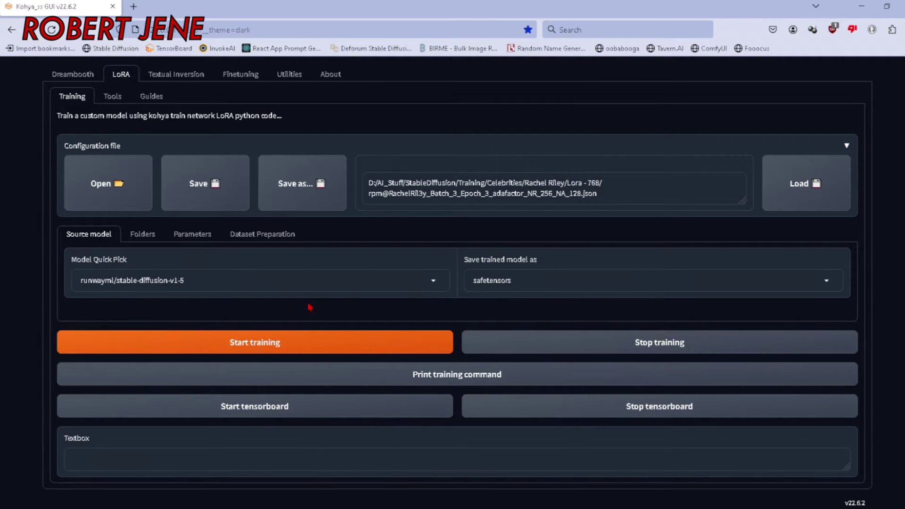
In the LoRA Folders settings, select the model output name and the trigger word in the training comment.
left_click(142, 234)
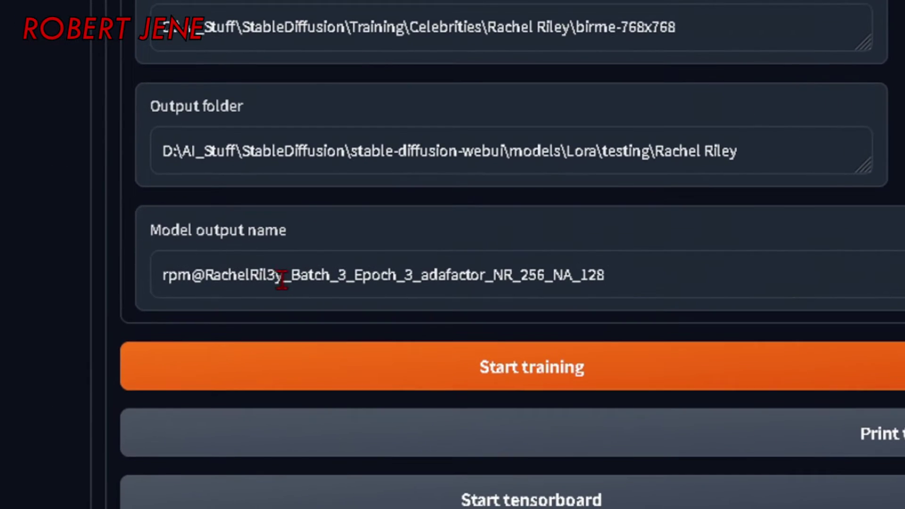
left_click_drag(283, 278, 212, 278)
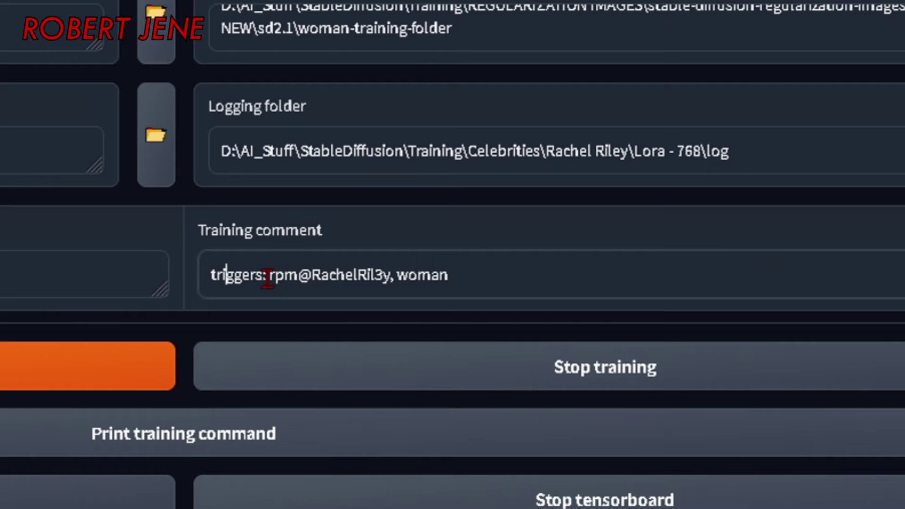
left_click_drag(267, 279, 397, 288)
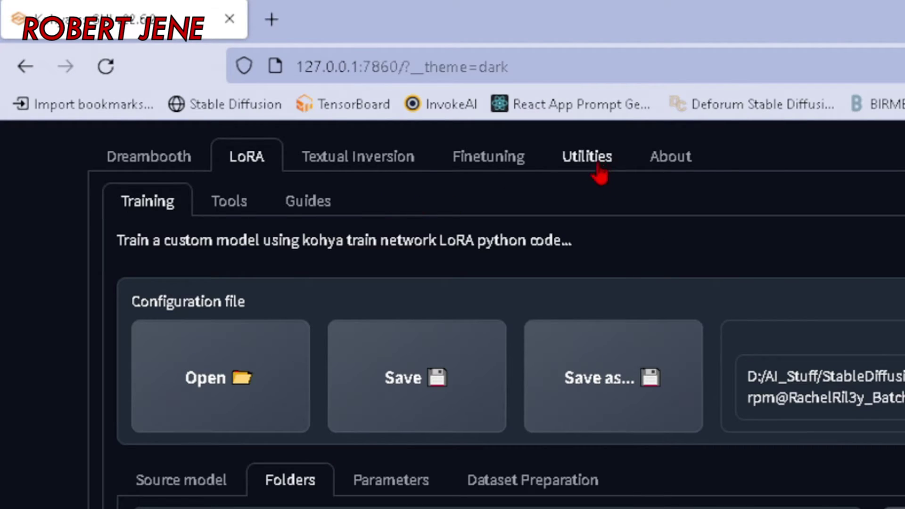
In Utilities > WD14 Captioning, trim the pasted caption Prefix down to the trigger word and woman.
left_click(597, 166)
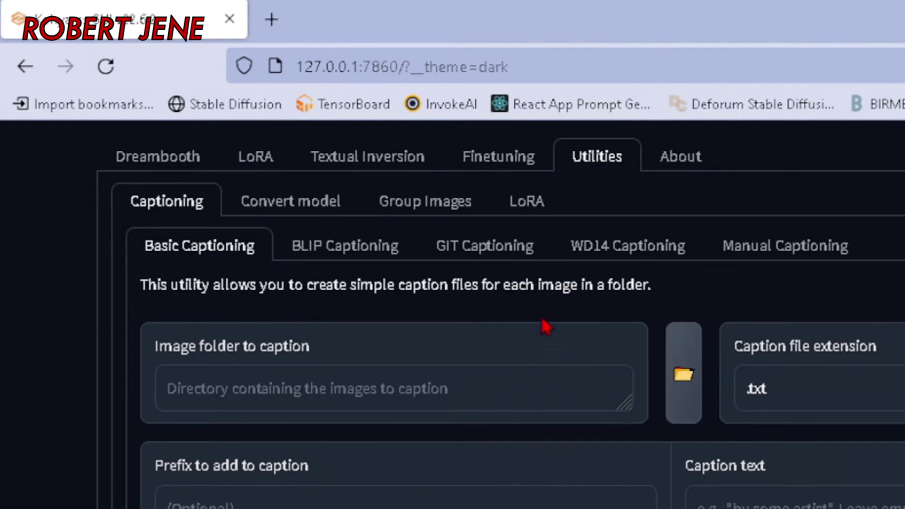
left_click(612, 254)
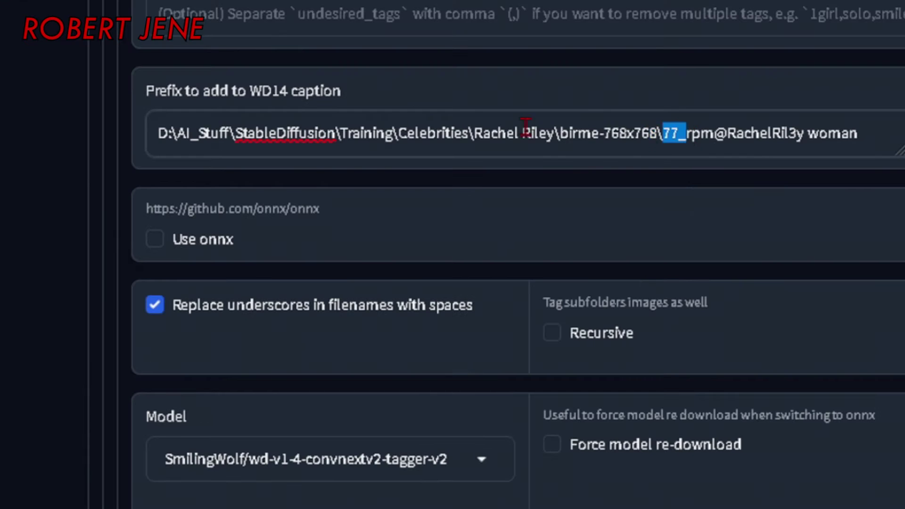
key("shift+Home")
key("BackSpace")
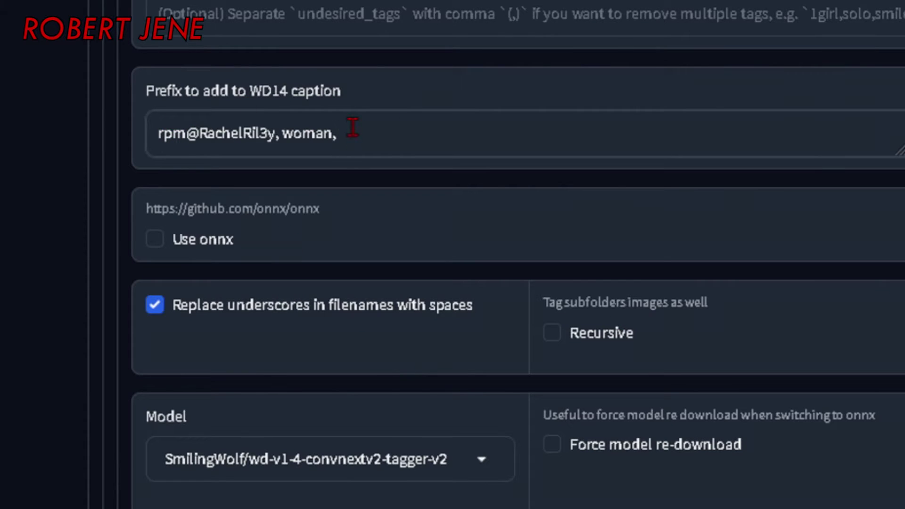
left_click_drag(352, 127, 41, 123)
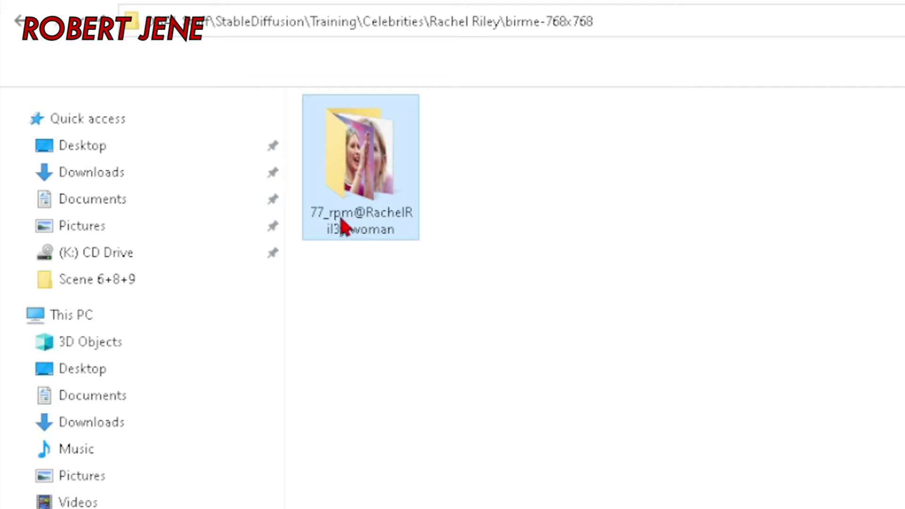
mouse_move(342, 224)
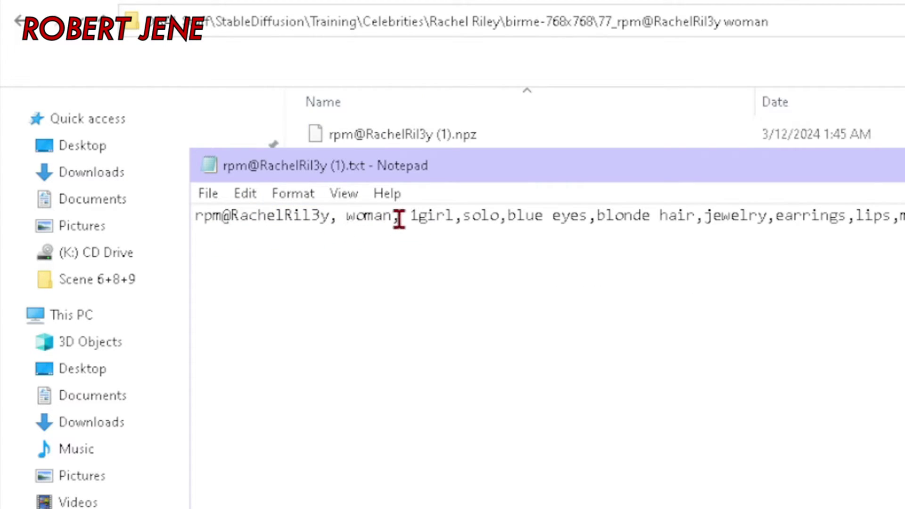
Select the caption file's trigger-word prefix to verify it, then close Notepad.
left_click_drag(399, 218, 271, 225)
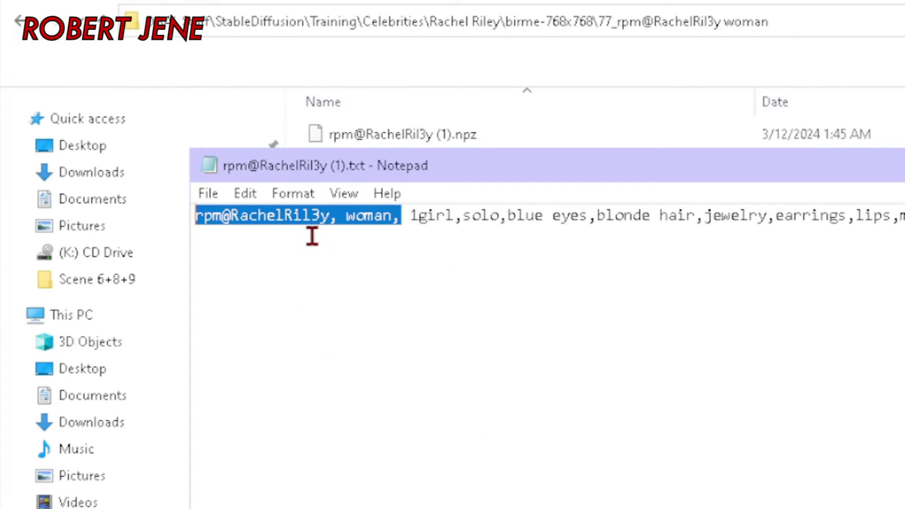
key("alt+F4")
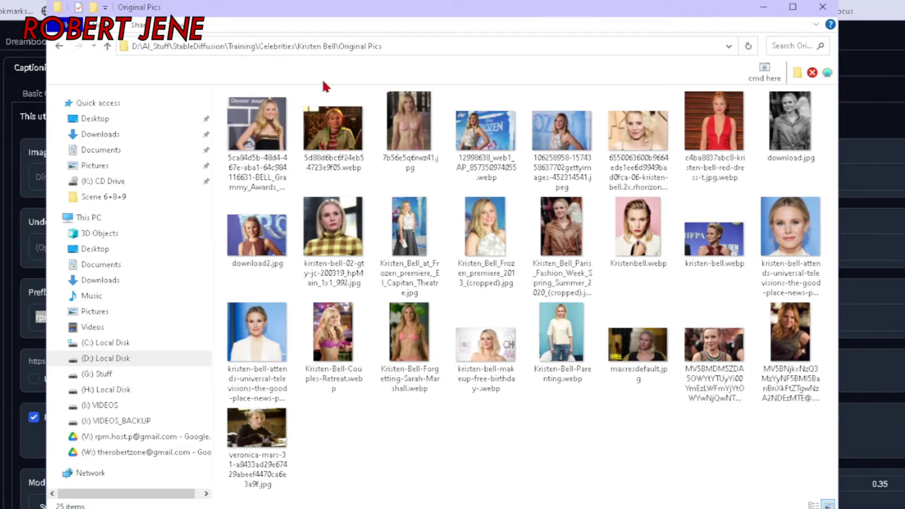
Choose F in the converter and paste the Original Pics folder path as the new working path.
key("alt+Tab")
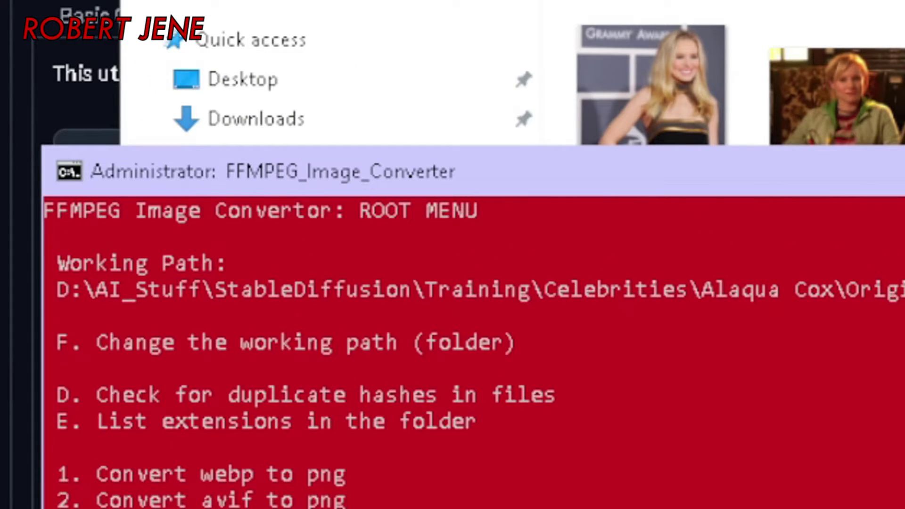
left_click_drag(58, 335, 567, 359)
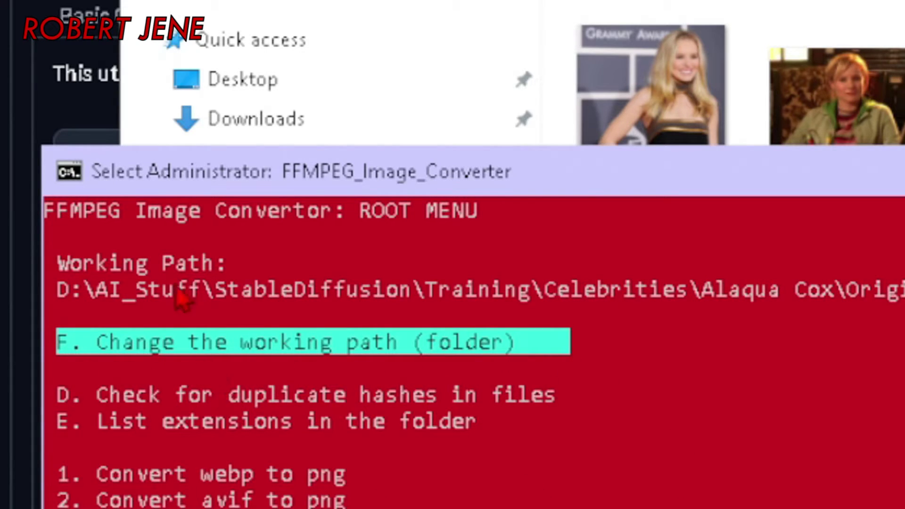
left_click(319, 335)
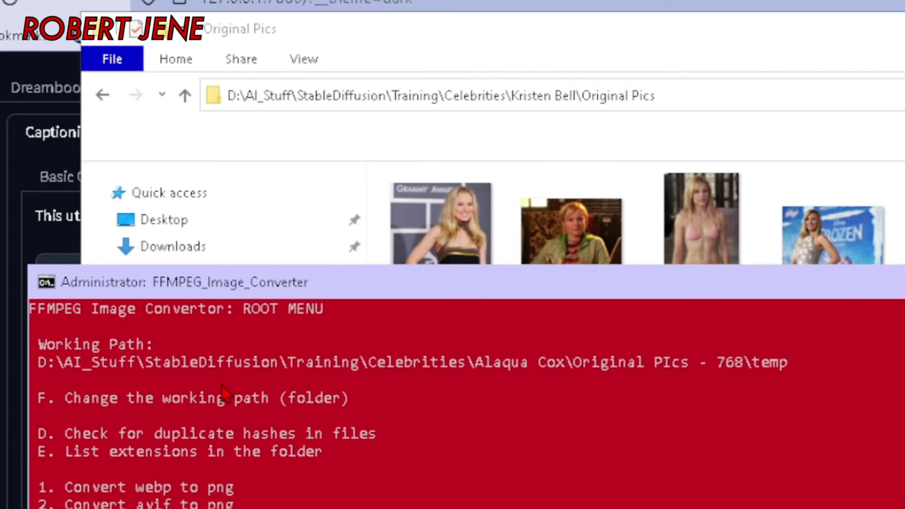
type("f")
key("Return")
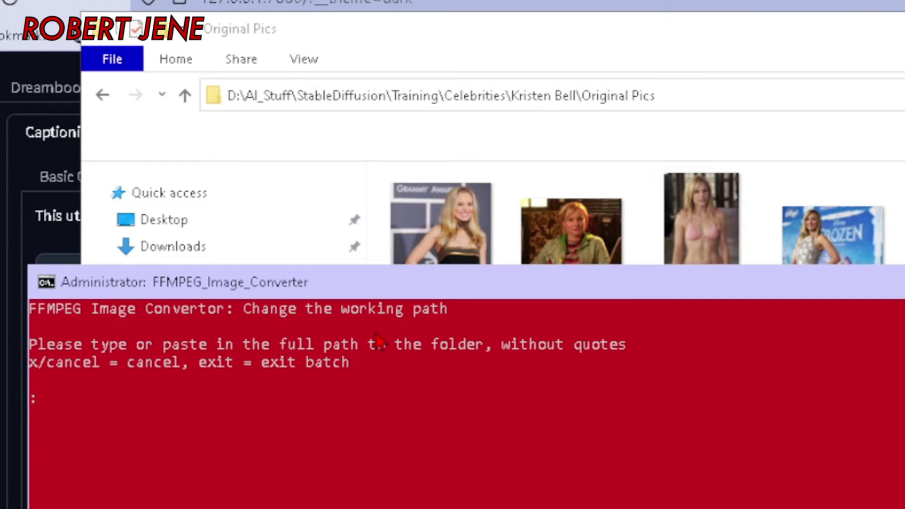
left_click(679, 94)
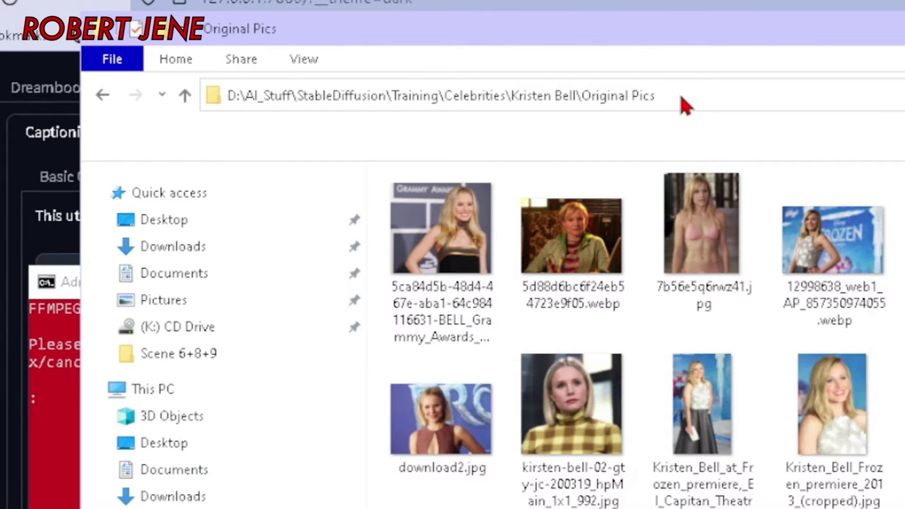
left_click(76, 456)
type("D:\\AI_Stuff\\StableDiffusion\\Training\\Celebrities\\Kristen Bell\\Original Pics")
key("Return")
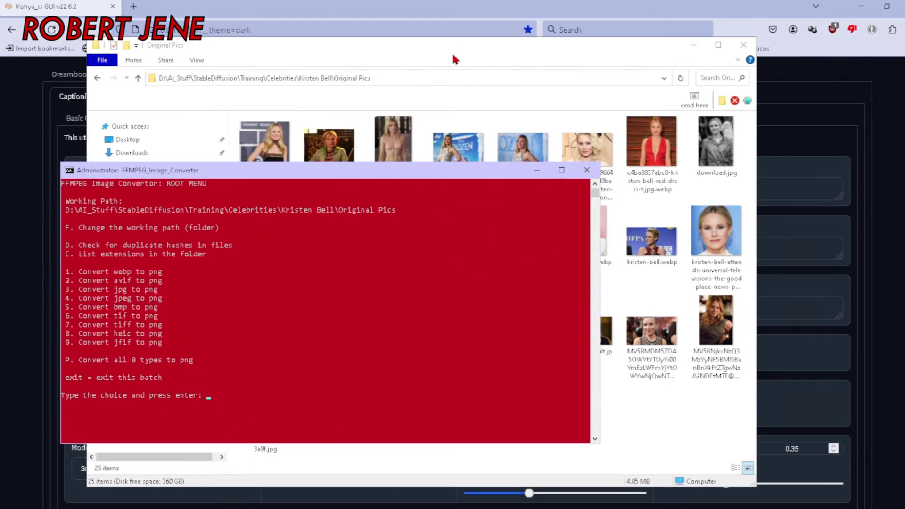
left_click(542, 49)
Enter P in the converter to convert all 8 image types to PNG.
left_click(74, 340)
type("p")
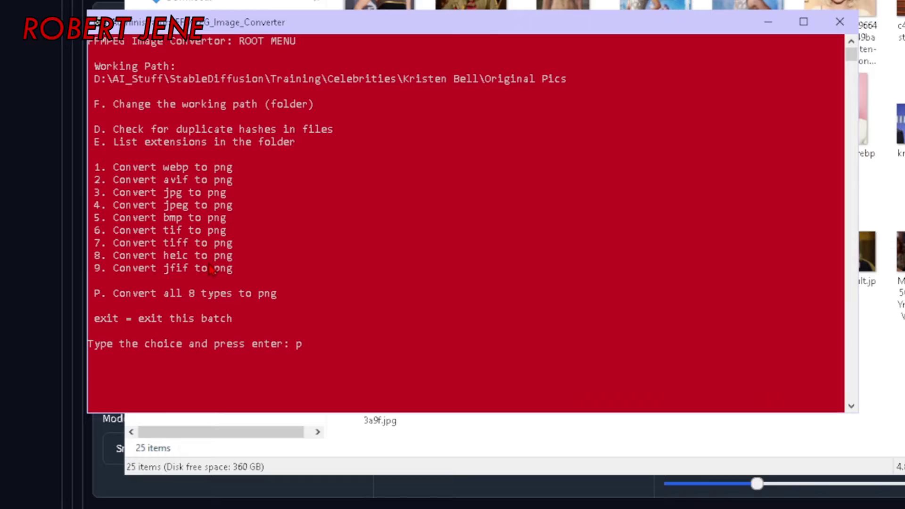
key("Return")
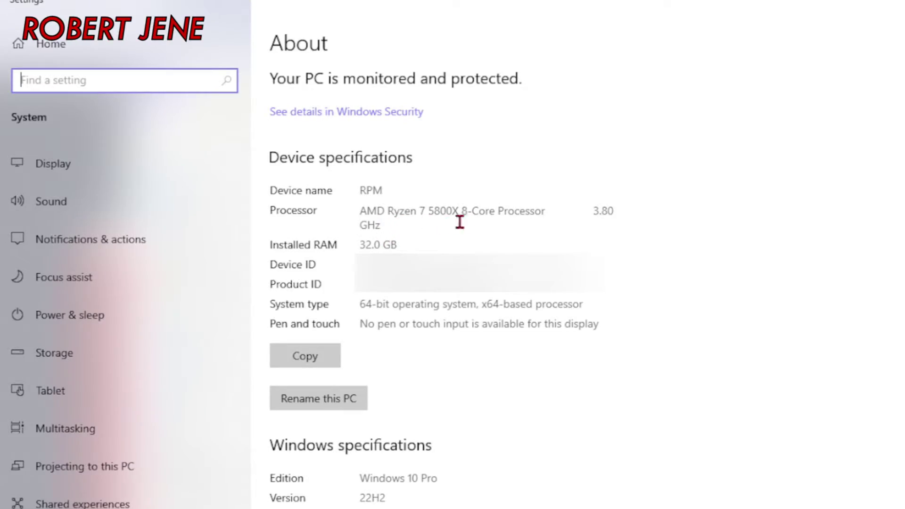
Highlight the AMD Ryzen 7 5800X 8-Core 3.80 GHz processor value on the About page.
triple_click(550, 215)
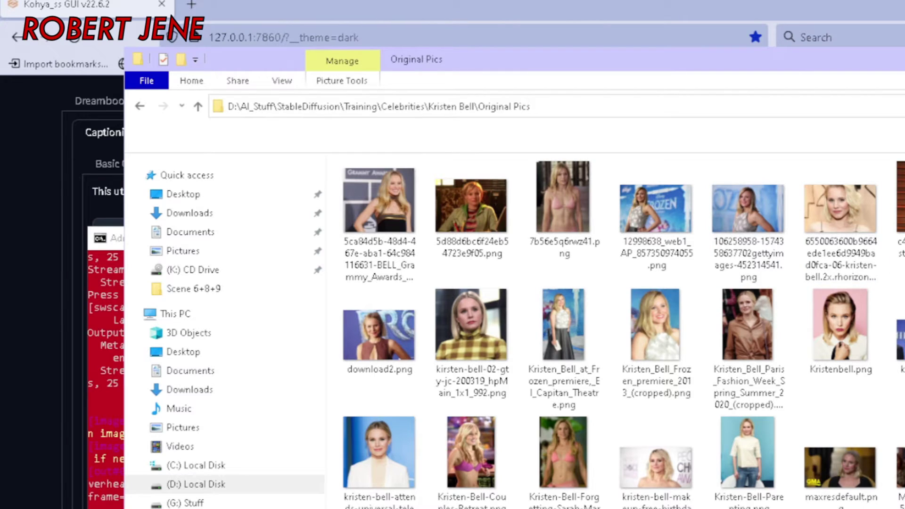
Switch the Original Pics folder to Details view with Ctrl+Shift+6 and widen the Name column.
key("ctrl+shift+6")
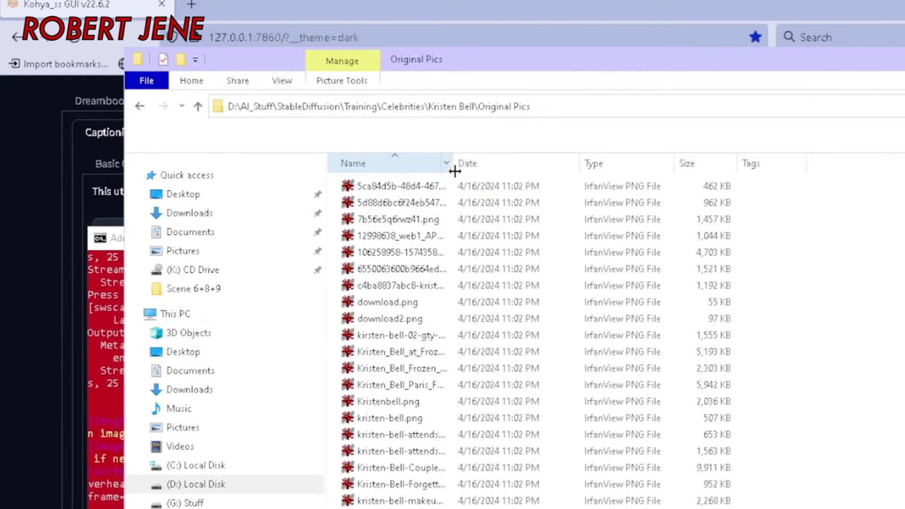
left_click_drag(501, 163, 780, 165)
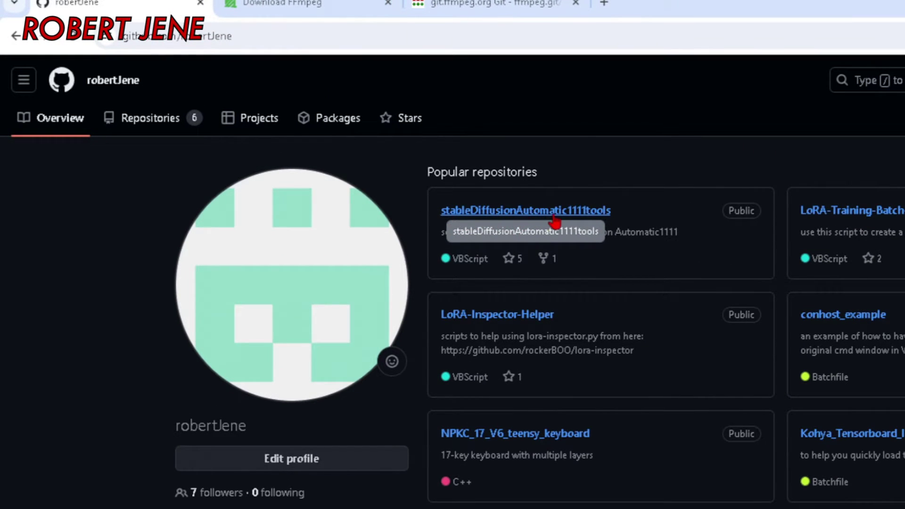
Open the stableDiffusionAutomatic1111tools repository and permanently delete the old tools folder.
left_click(585, 220)
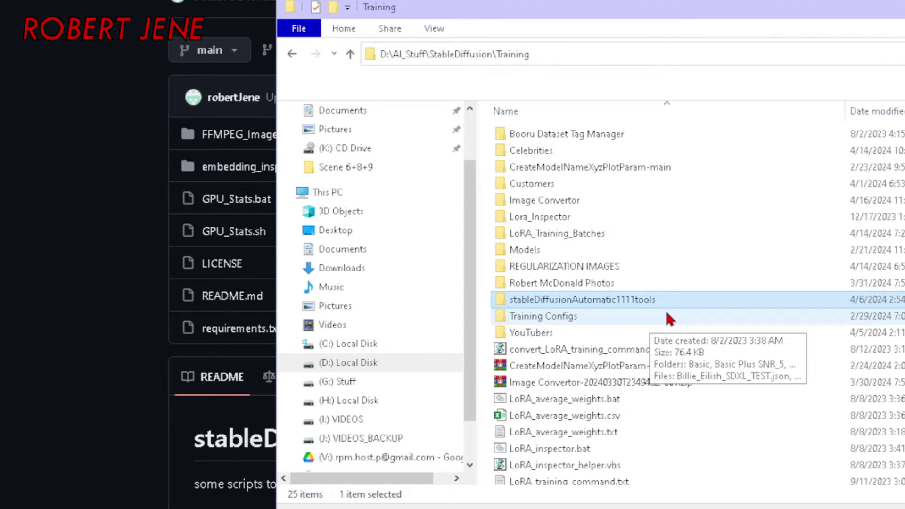
key("shift+Delete")
key("Escape")
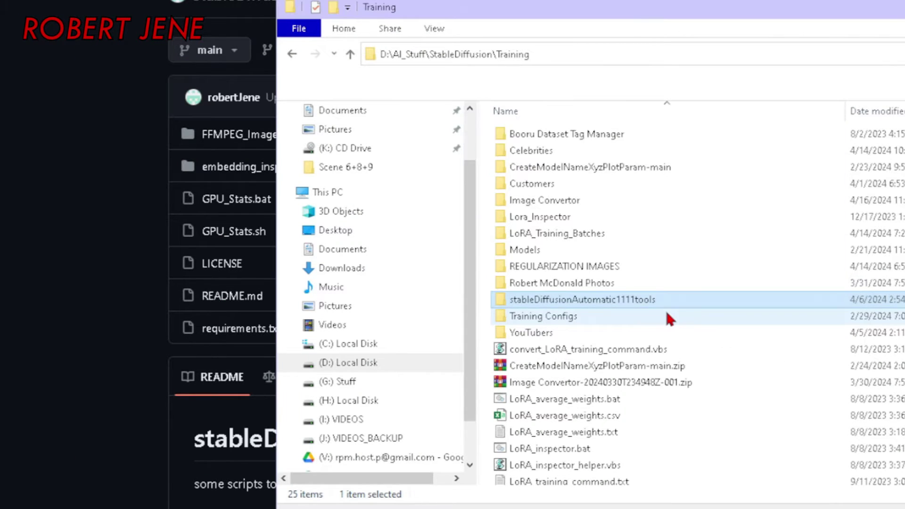
left_click(126, 339)
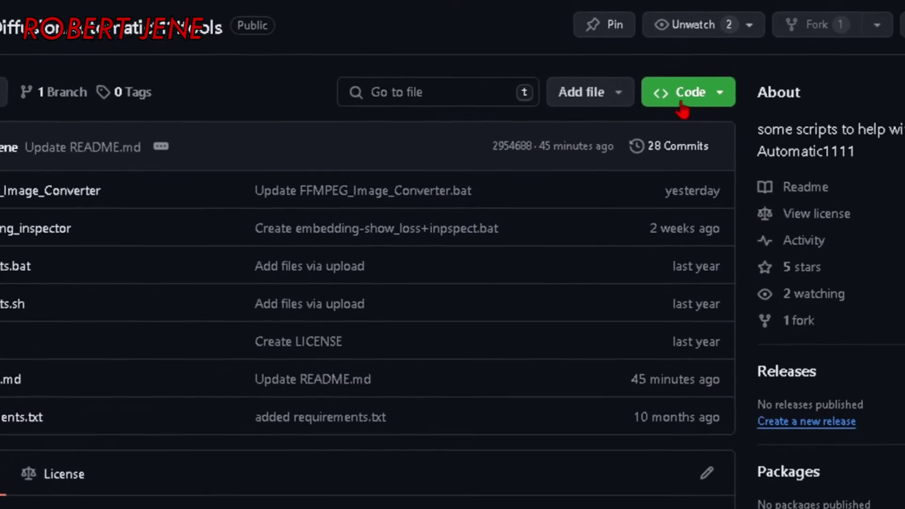
Download the repository as a ZIP and save it into D:\AI_Stuff\StableDiffusion\Training.
left_click(681, 105)
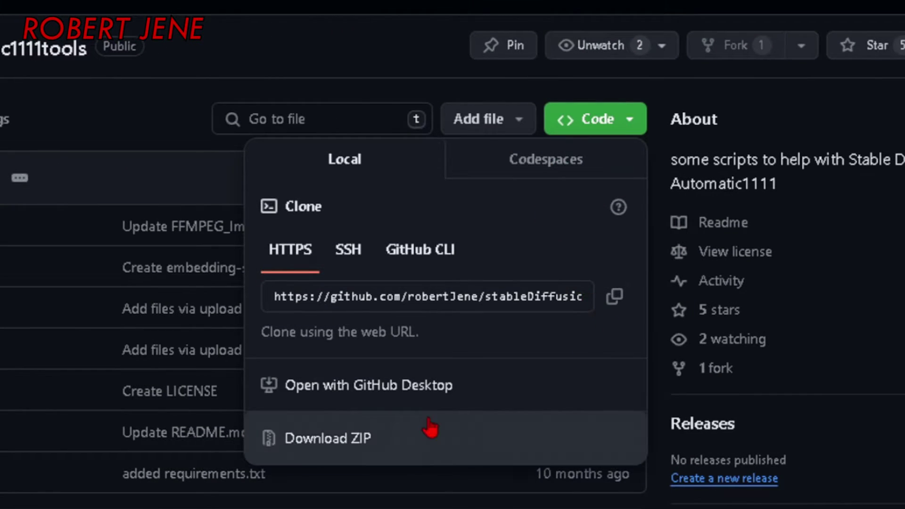
left_click(359, 440)
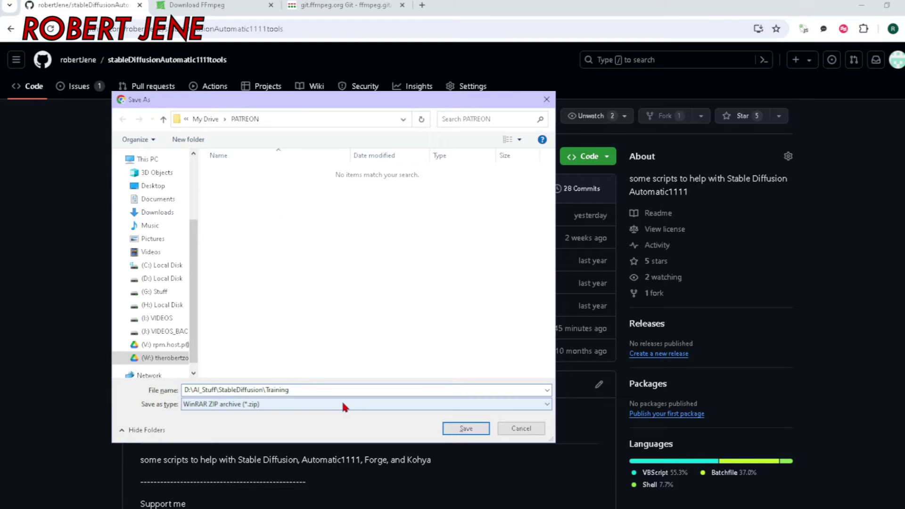
key("Return")
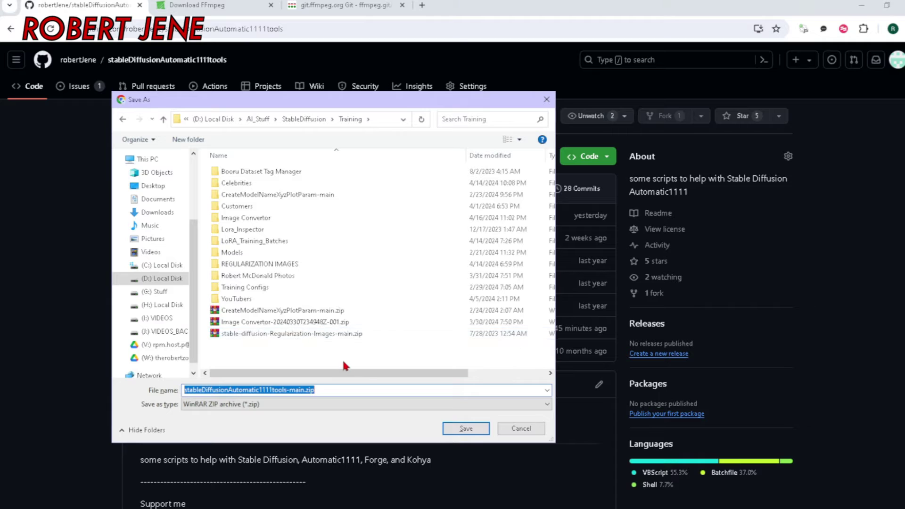
left_click(468, 429)
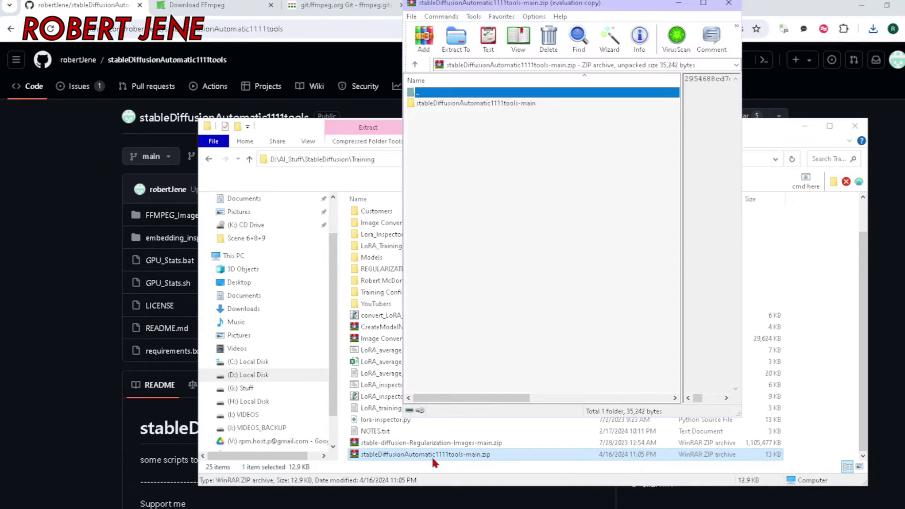
Extract stableDiffusionAutomatic1111tools-main.zip to its own folder and open the FFMPEG_Image_Converter subfolder.
left_click_drag(460, 103, 347, 271)
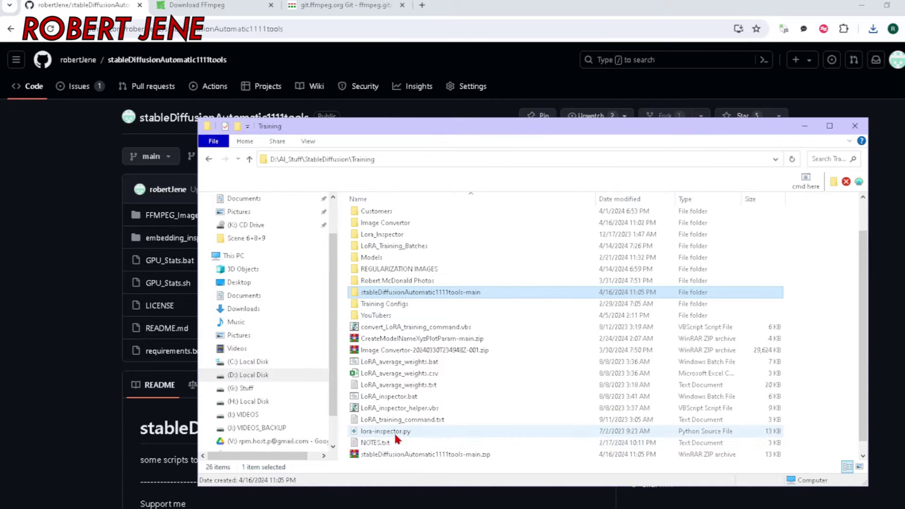
left_click(383, 454)
right_click(383, 454)
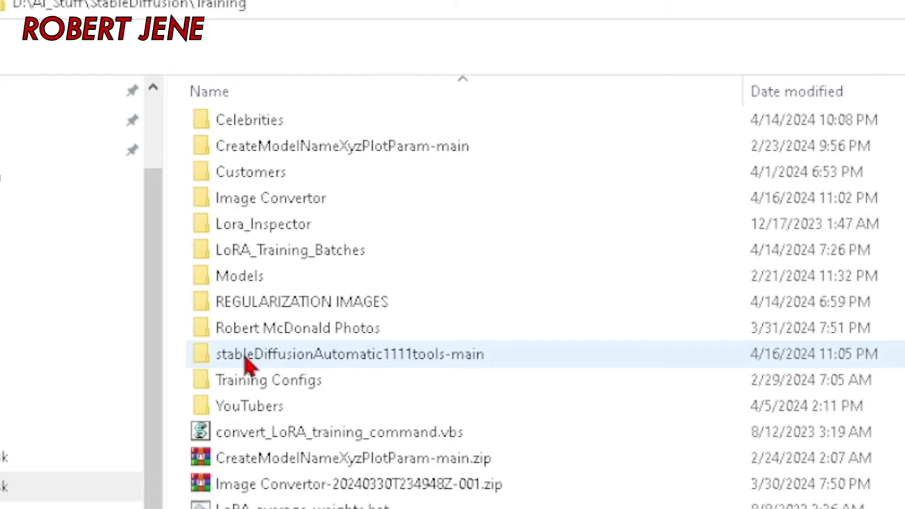
left_click(401, 250)
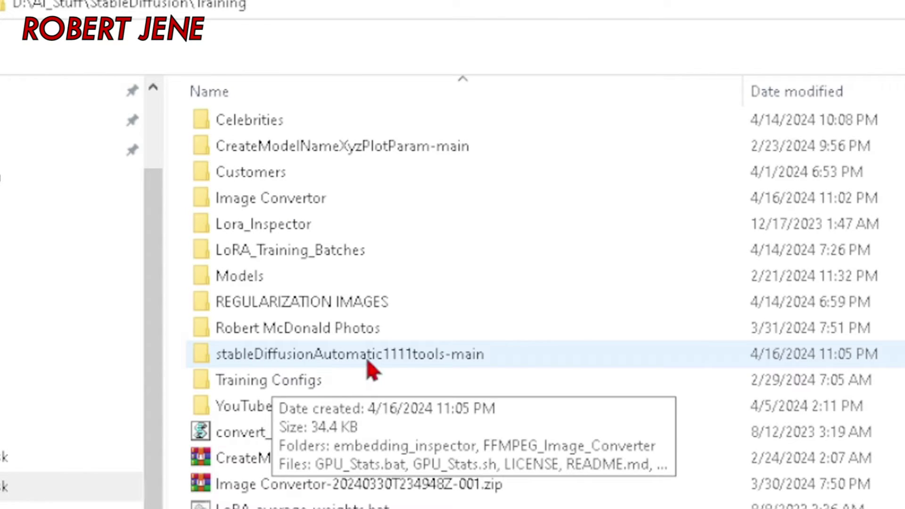
double_click(434, 363)
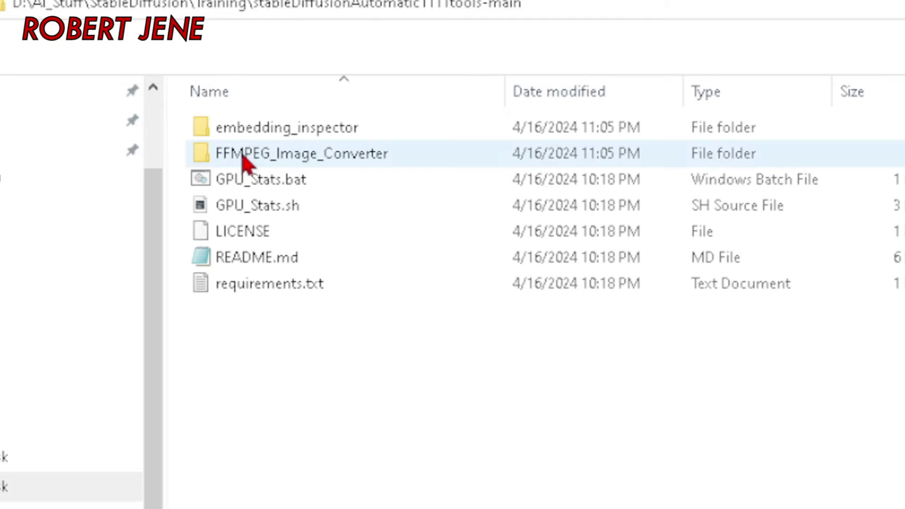
double_click(360, 159)
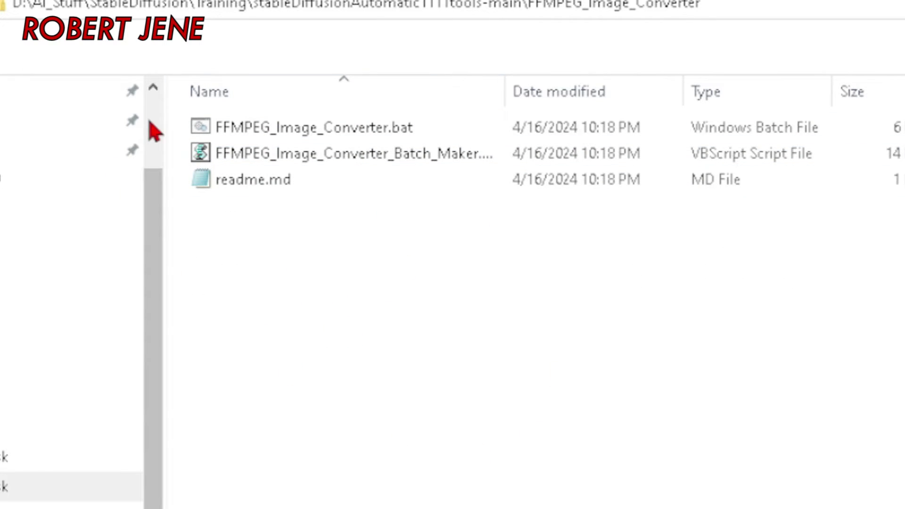
left_click_drag(211, 207, 782, 401)
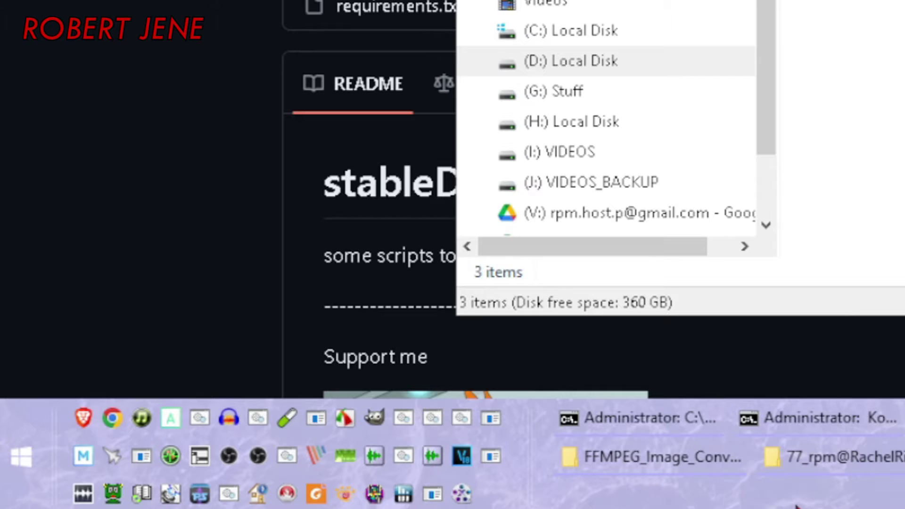
Launch an administrator Command Prompt by running cmd.
key("super+r")
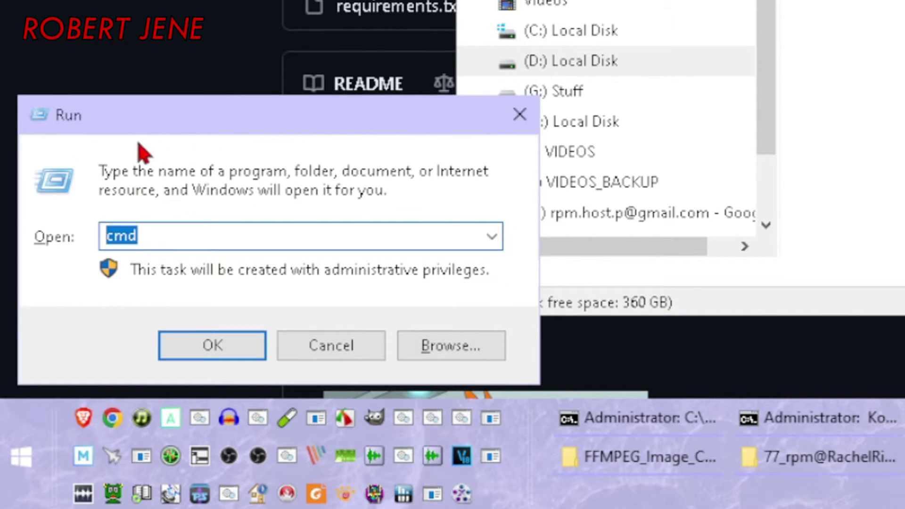
left_click(129, 238)
left_click_drag(128, 238, 77, 246)
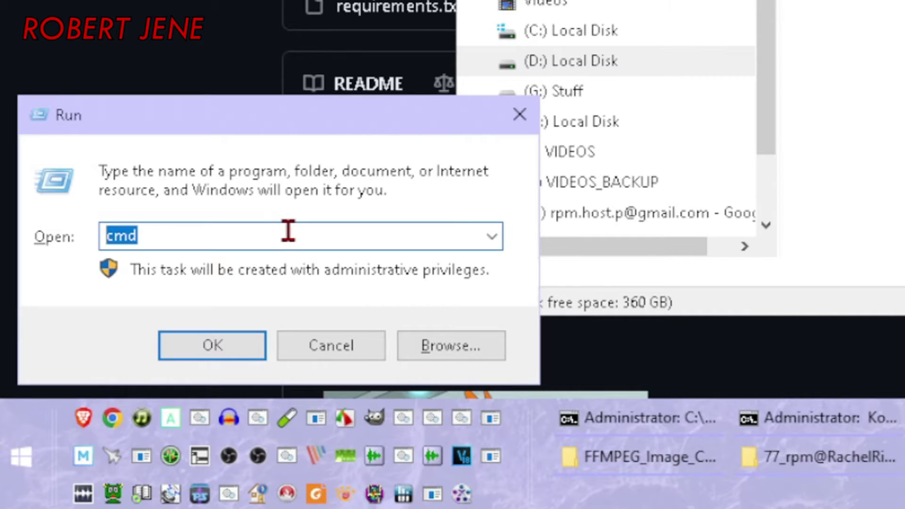
key("Return")
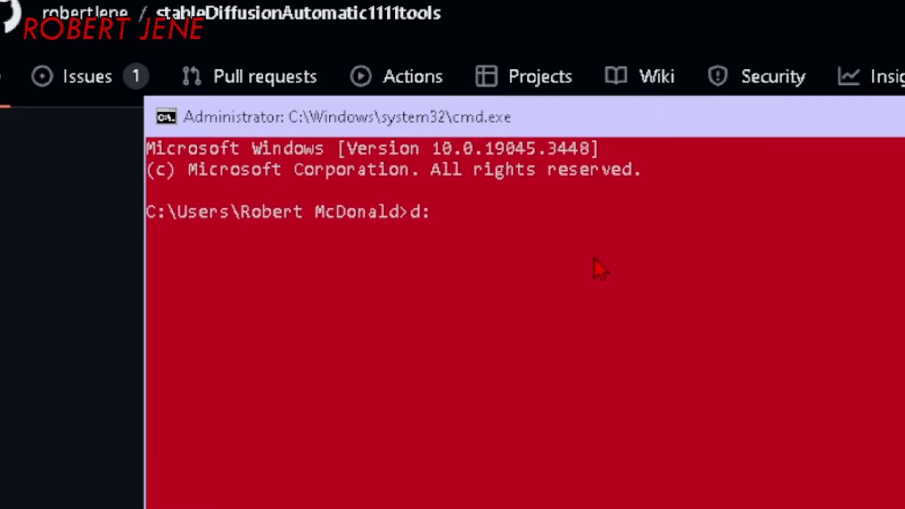
Switch to drive D, cd into AI_Stuff\StableDiffusion, and run dir /b /s ffmpeg.exe.
key("Return")
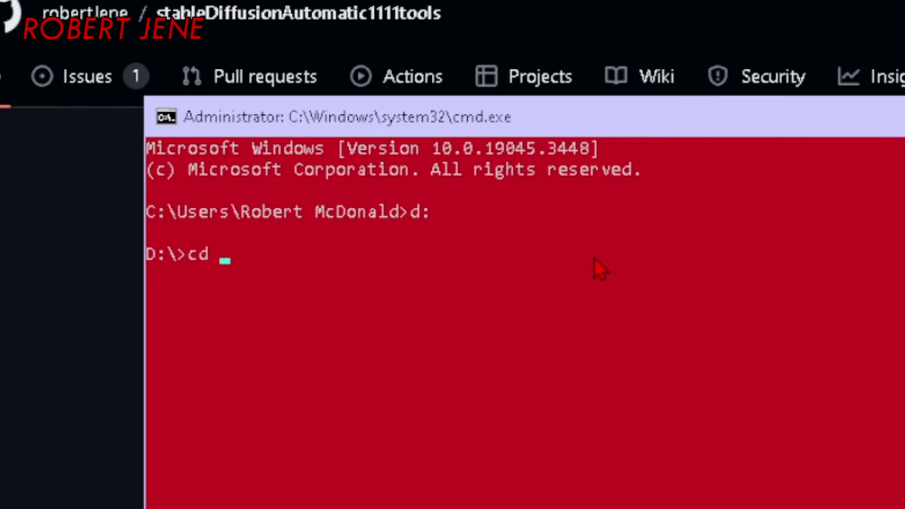
type("cd ai_")
key("Tab")
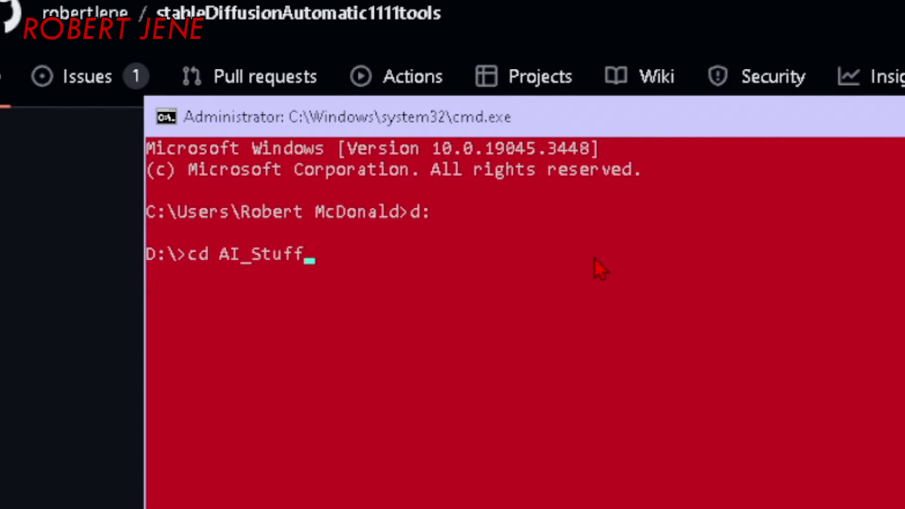
type("\\st")
key("Tab")
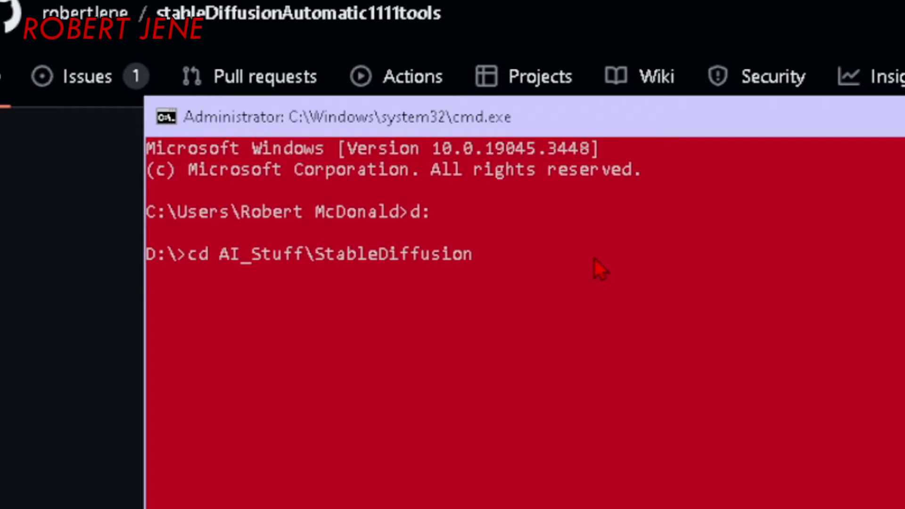
key("Return")
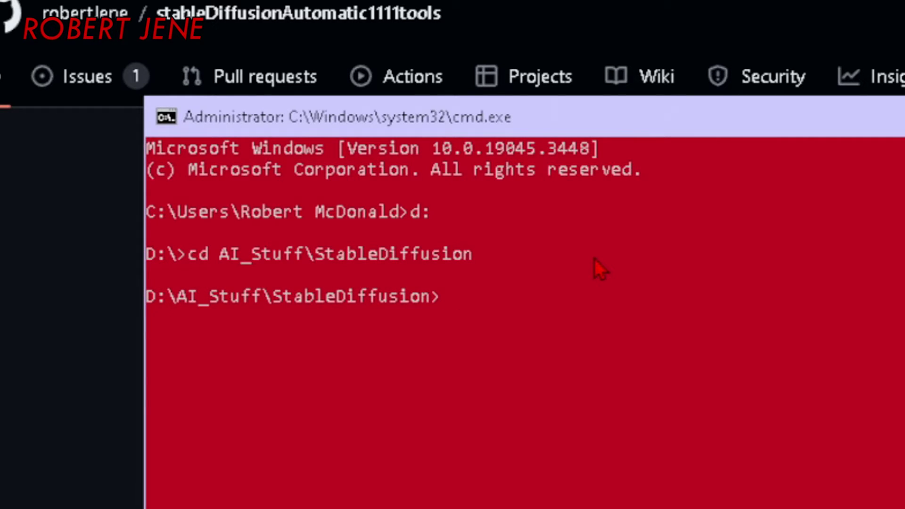
type("dir /b /s")
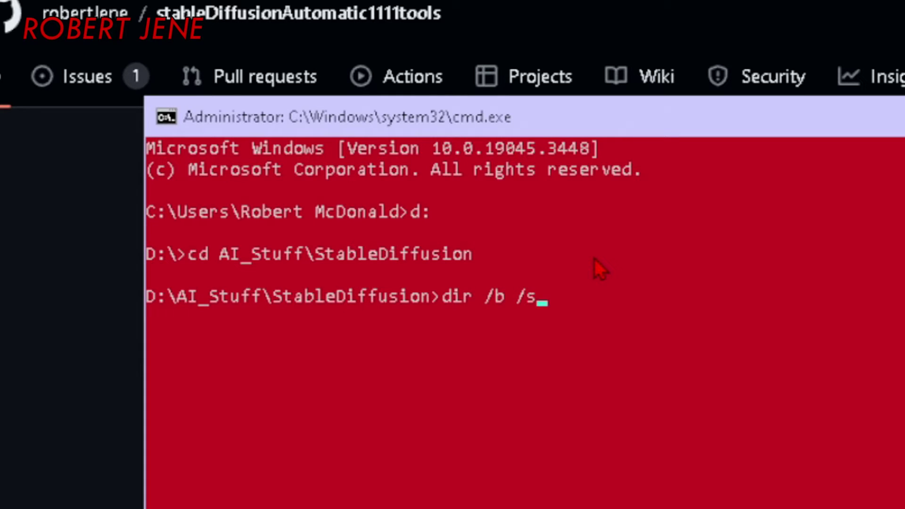
type(" ffmpeg.exe")
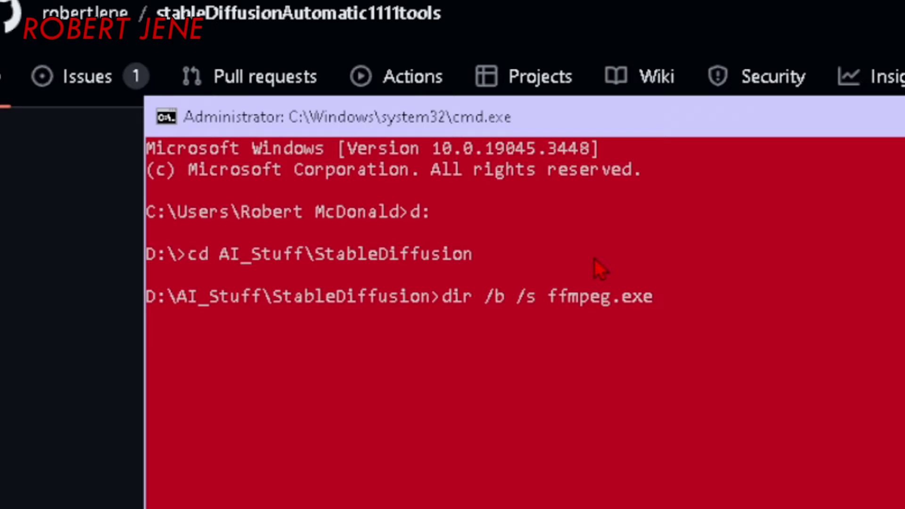
key("Return")
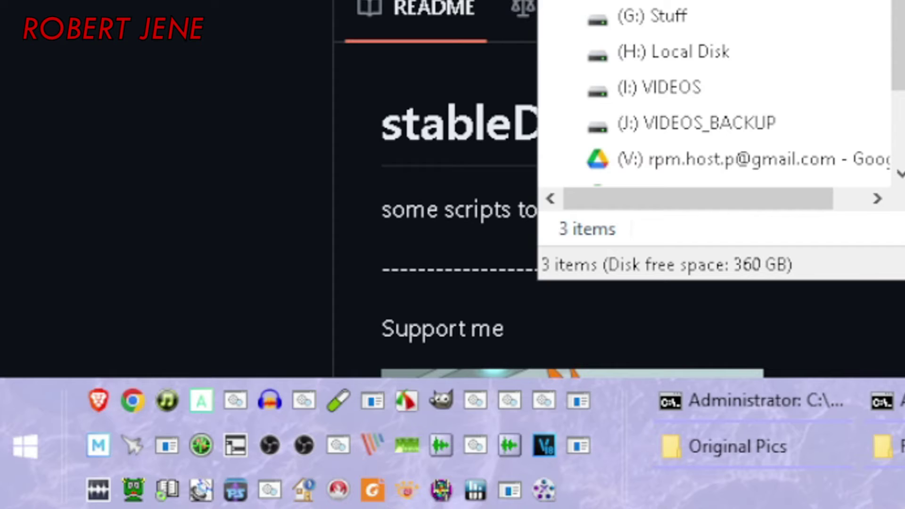
Open a second administrator Command Prompt and cd /d into the FFMPEG_Image_Converter folder path.
key("super+r")
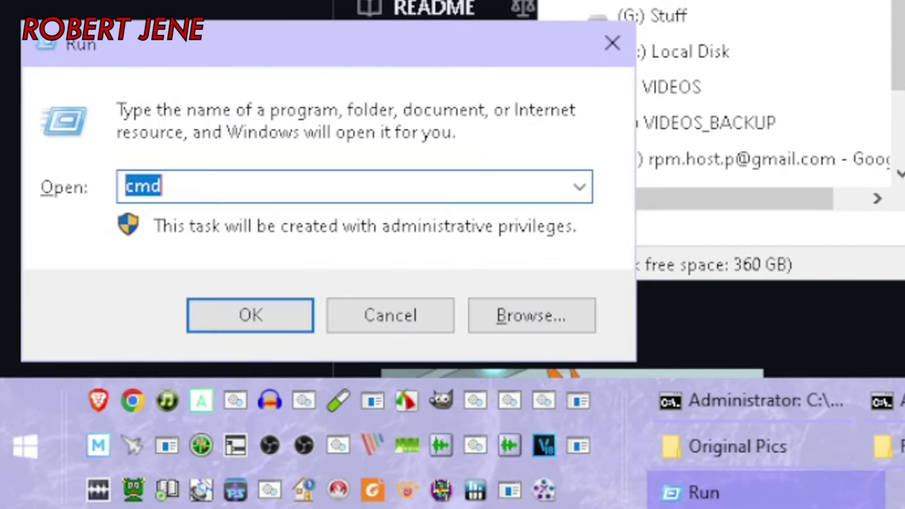
key("Return")
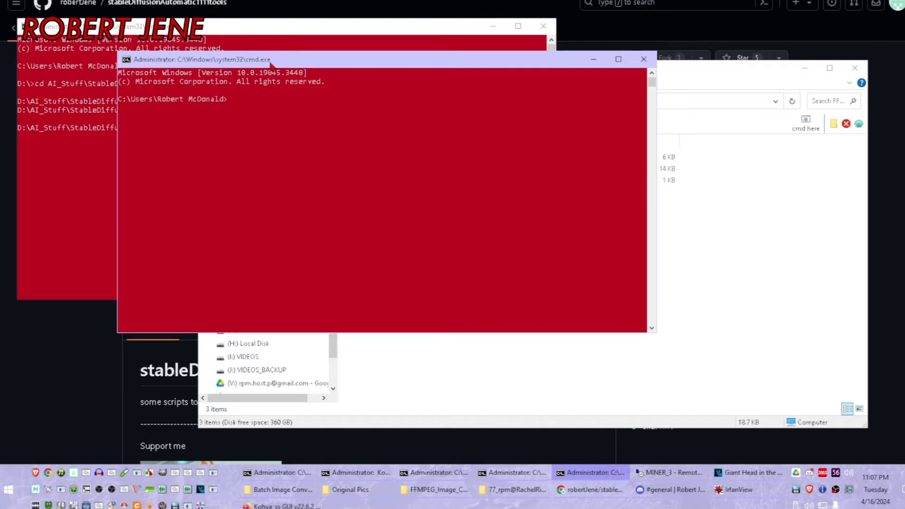
left_click_drag(271, 64, 286, 179)
type("c")
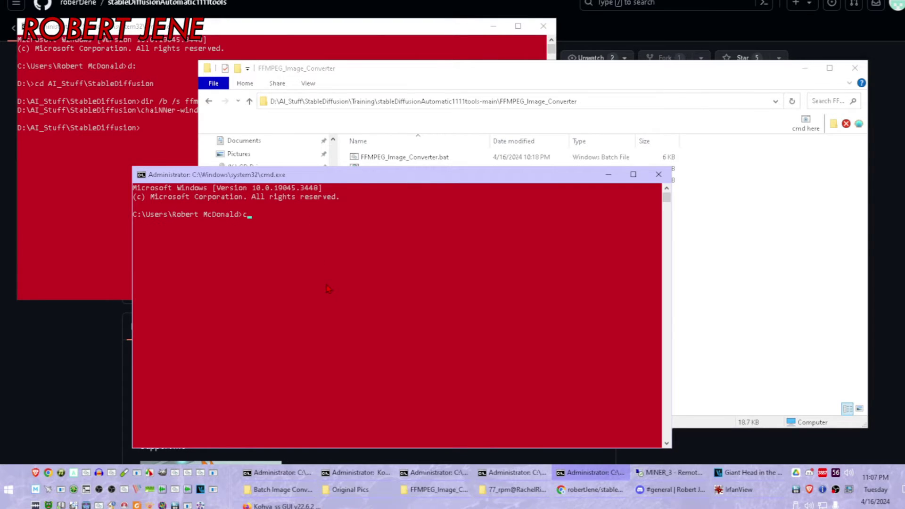
type("d /d")
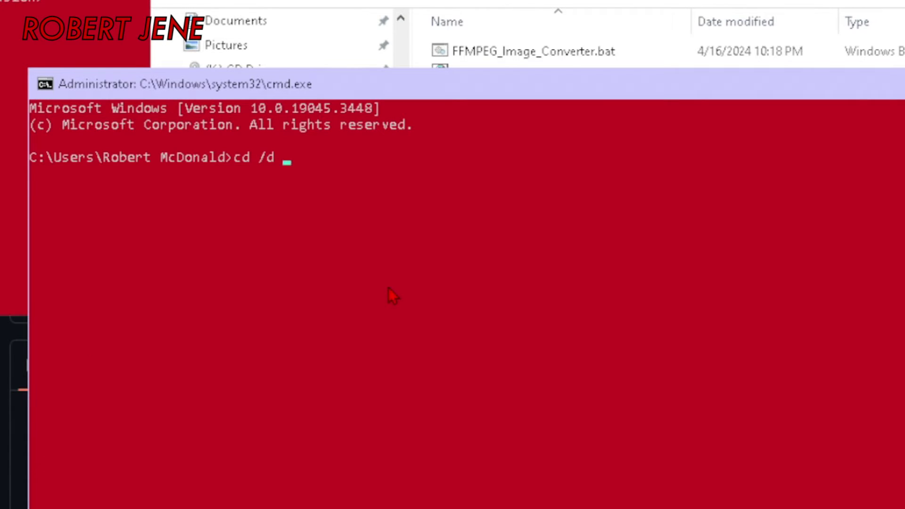
type(" \"")
left_click(513, 103)
key("ctrl+c")
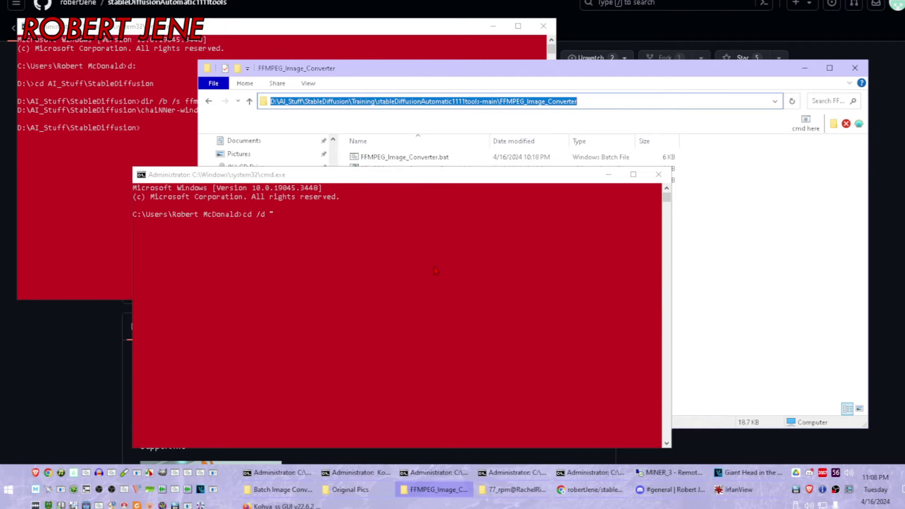
left_click(435, 270)
key("ctrl+v")
key("Return")
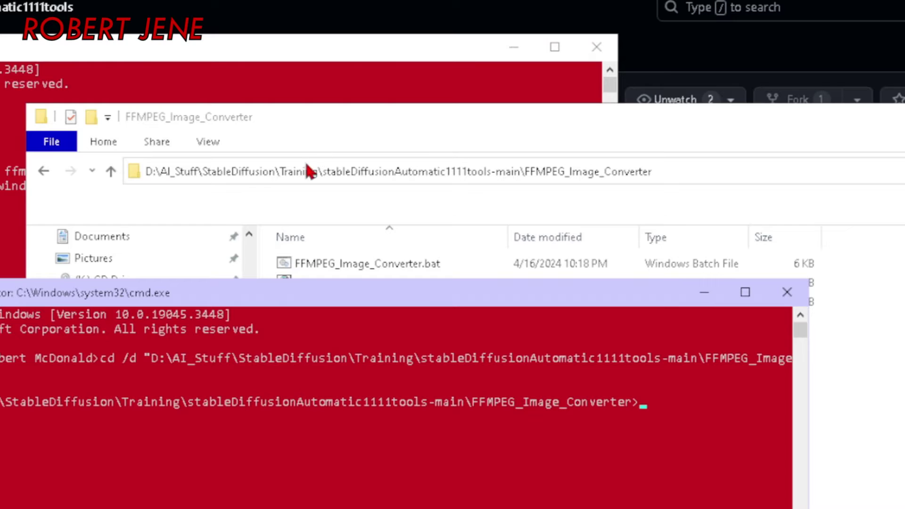
Copy the chaiNNer ffmpeg.exe into the converter folder and confirm it appears in Explorer.
left_click(367, 133)
key("alt+Tab")
type("copy")
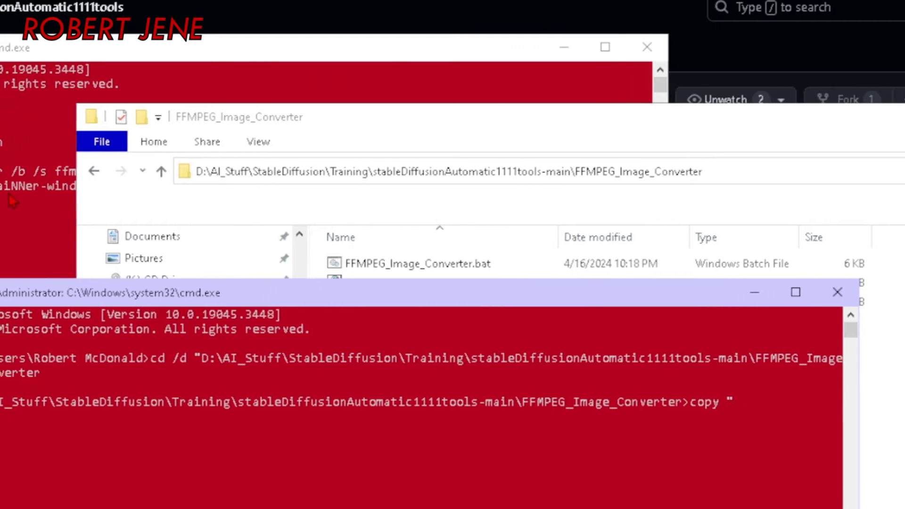
left_click(12, 177)
left_click_drag(44, 186, 629, 197)
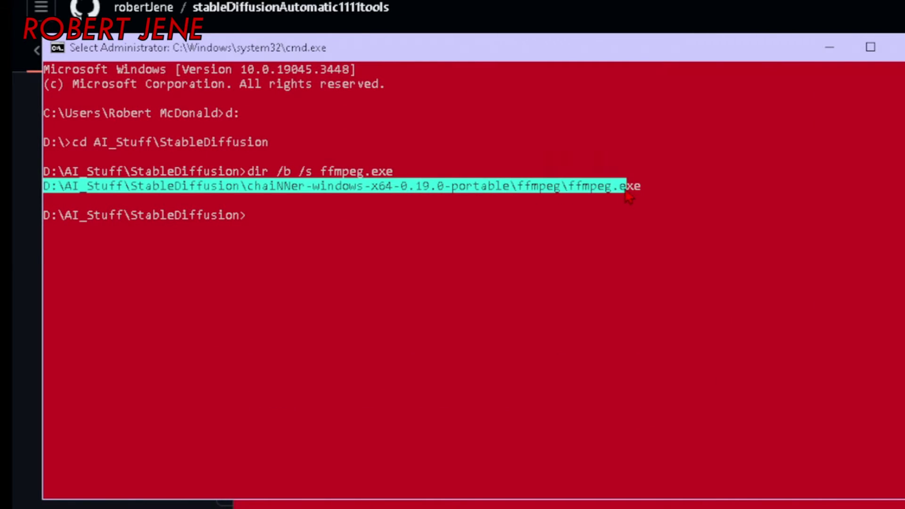
right_click(693, 198)
left_click(781, 317)
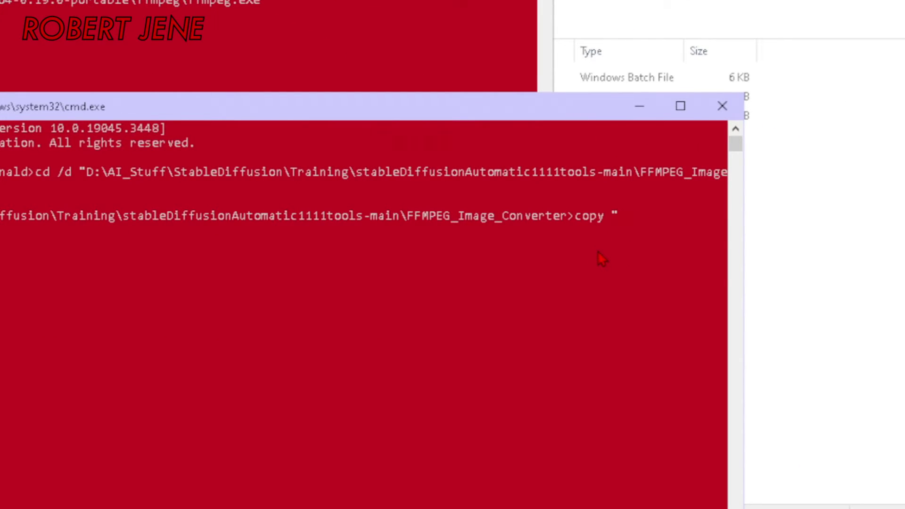
right_click(505, 261)
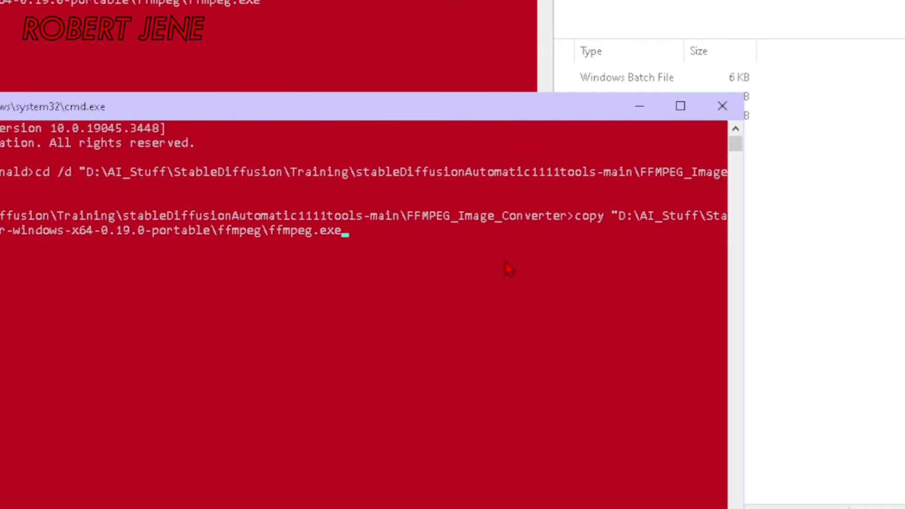
key("Return")
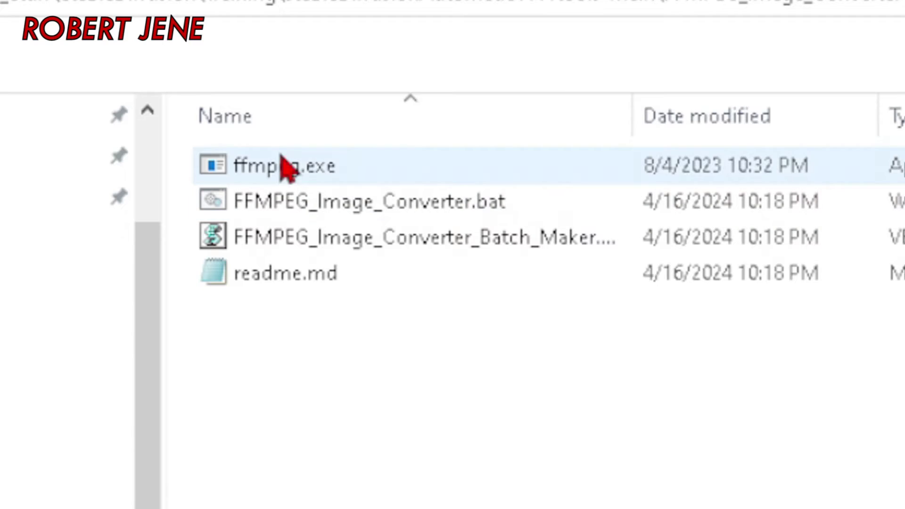
left_click(284, 165)
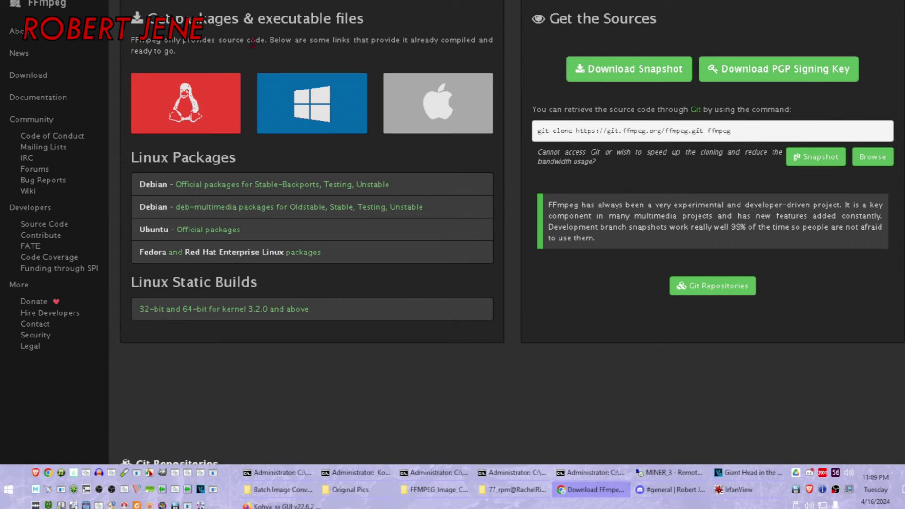
Go from ffmpeg.org's Windows download options to the gyan.dev Windows builds page.
left_click(326, 405)
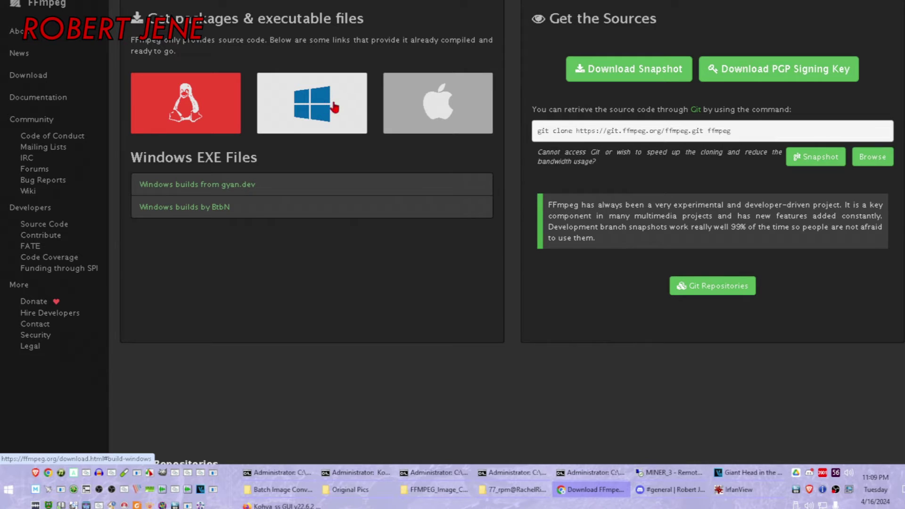
mouse_move(202, 109)
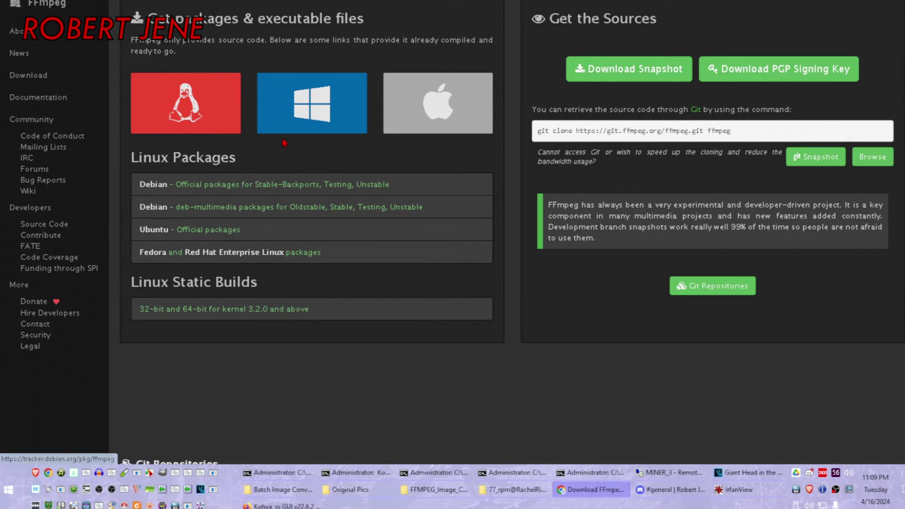
mouse_move(306, 124)
scroll(311, 117, "down", 2)
scroll(310, 118, "up", 2)
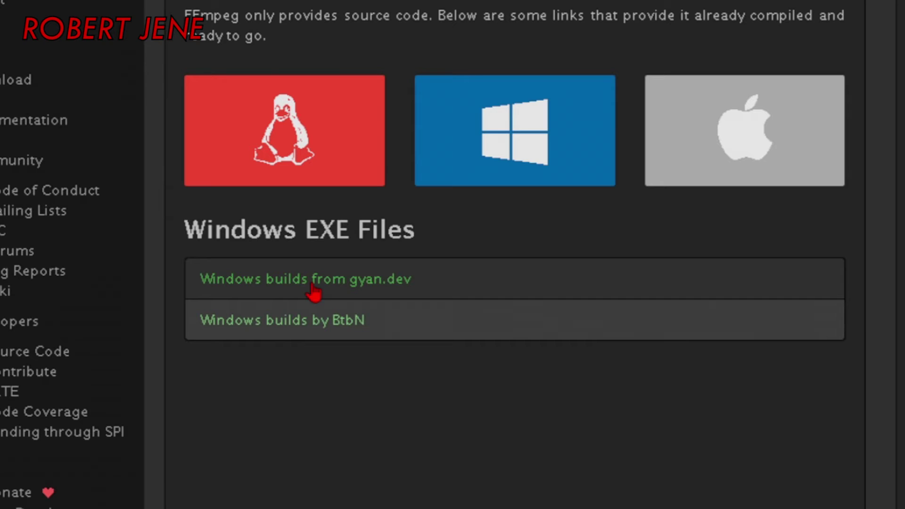
left_click(386, 292)
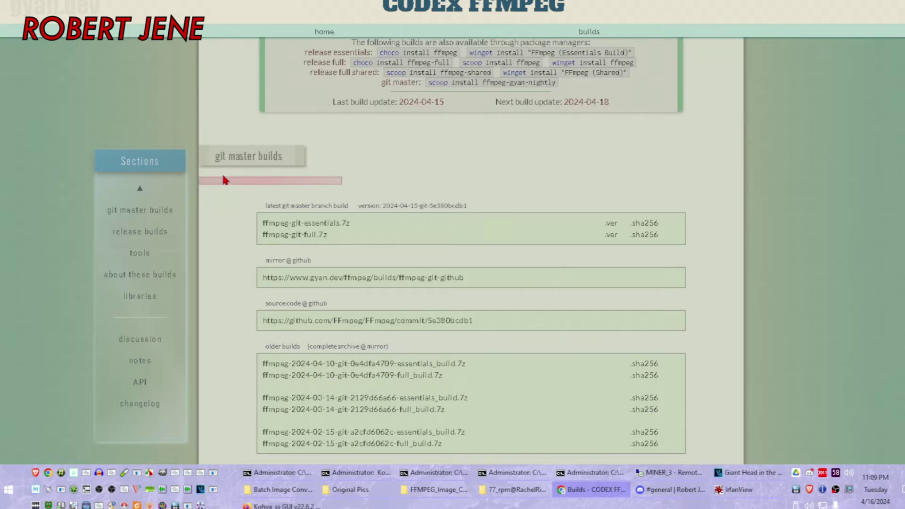
Save ffmpeg-git-essentials.7z into the FFMPEG_Image_Converter folder and check Chrome's downloads list.
scroll(221, 179, "down", 1)
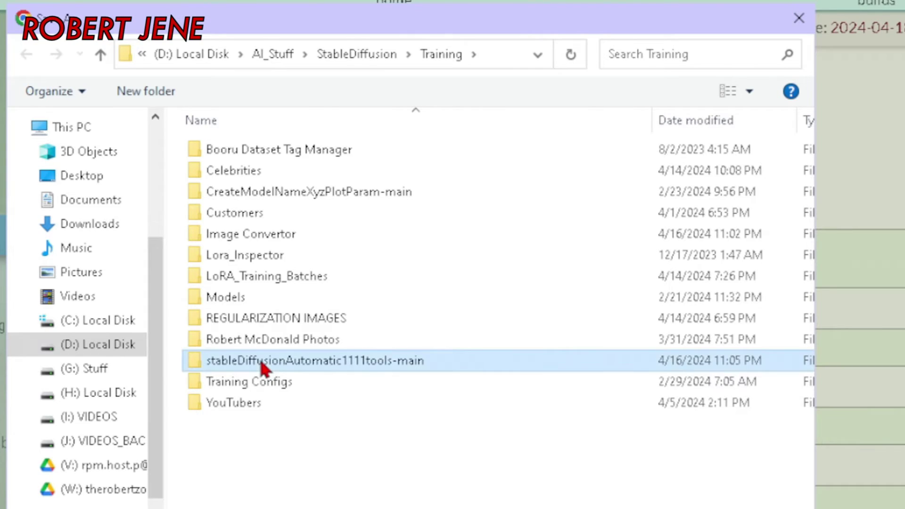
double_click(260, 361)
double_click(249, 170)
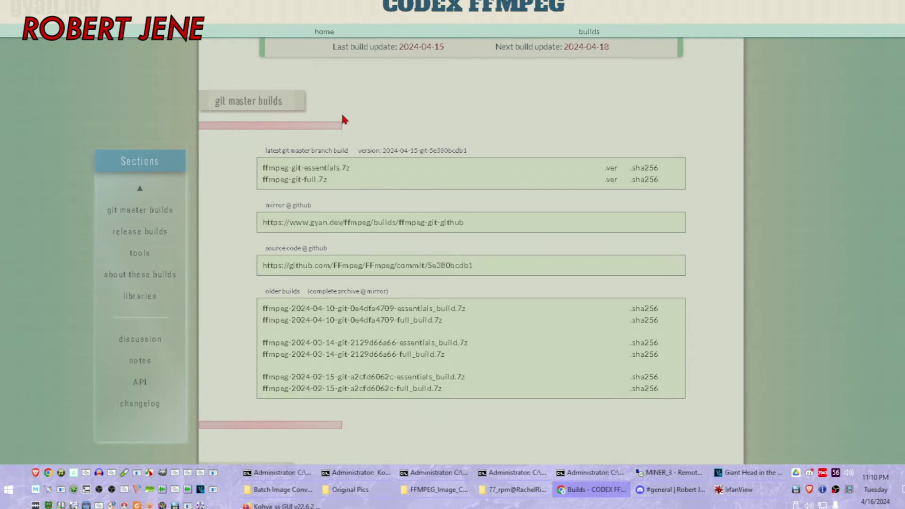
key("ctrl+j")
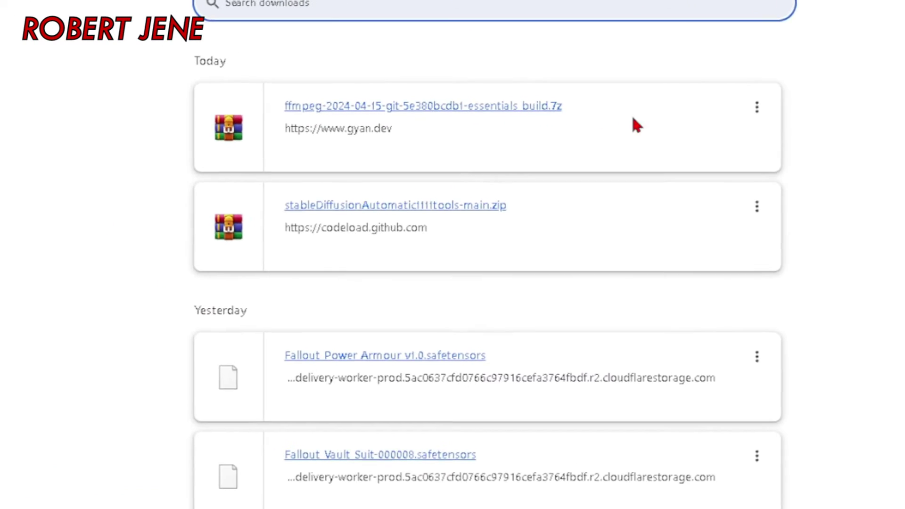
Show the essentials_build.7z download in its folder and widen the Name column for full names.
left_click(816, 136)
left_click(739, 142)
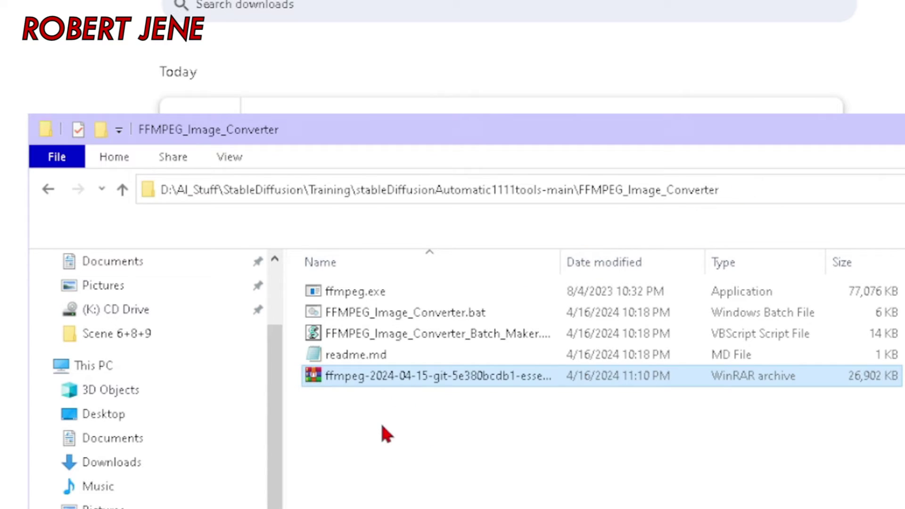
double_click(560, 263)
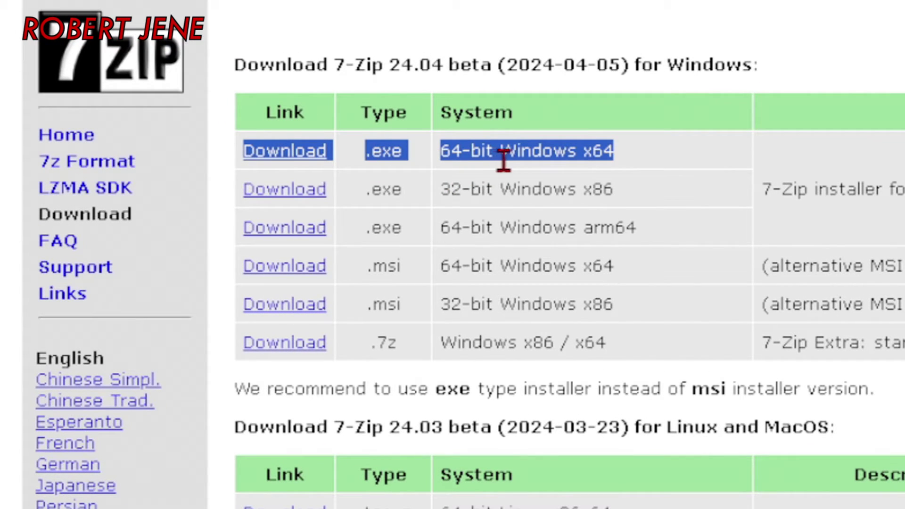
left_click(664, 172)
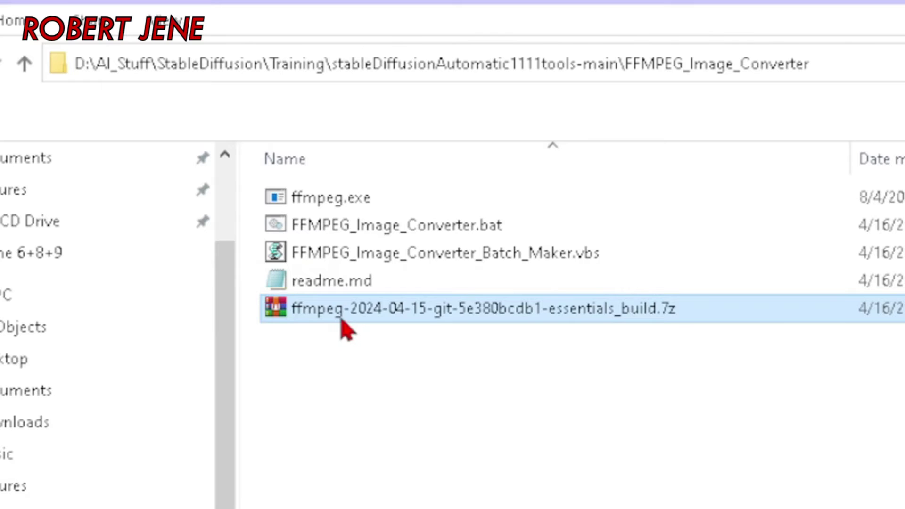
Extract the essentials build with 7-Zip Extract Here and check ffmpeg.exe in its bin folder.
right_click(343, 320)
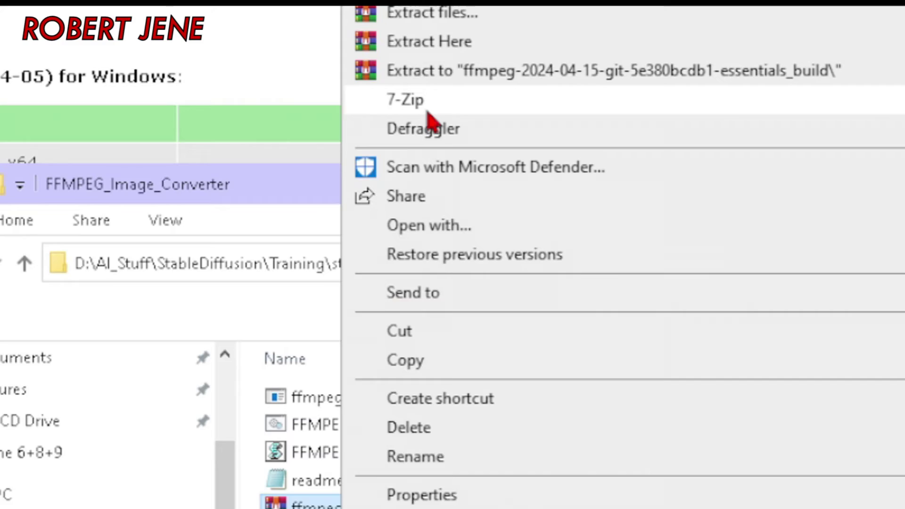
mouse_move(429, 116)
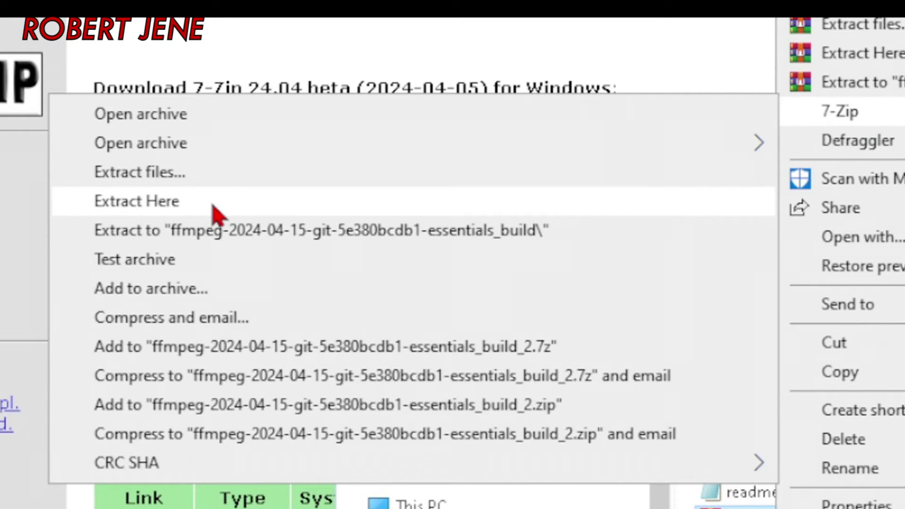
left_click(213, 207)
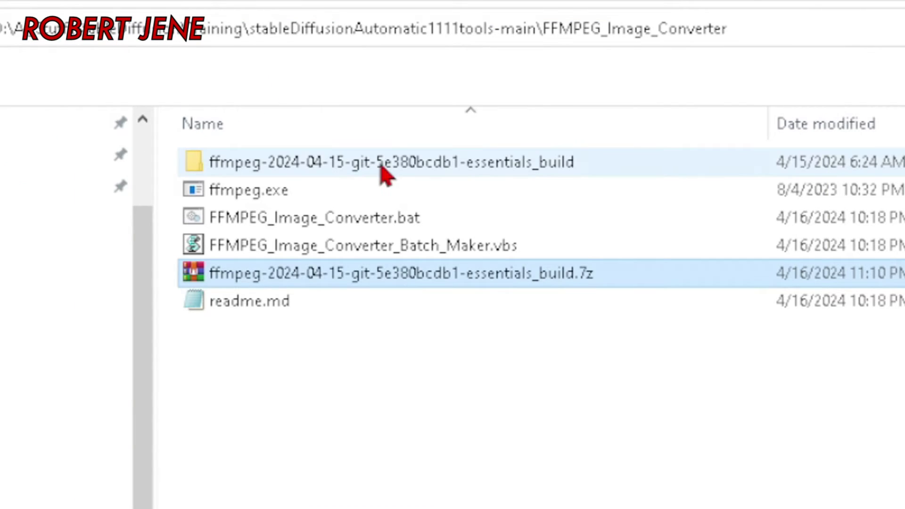
double_click(324, 165)
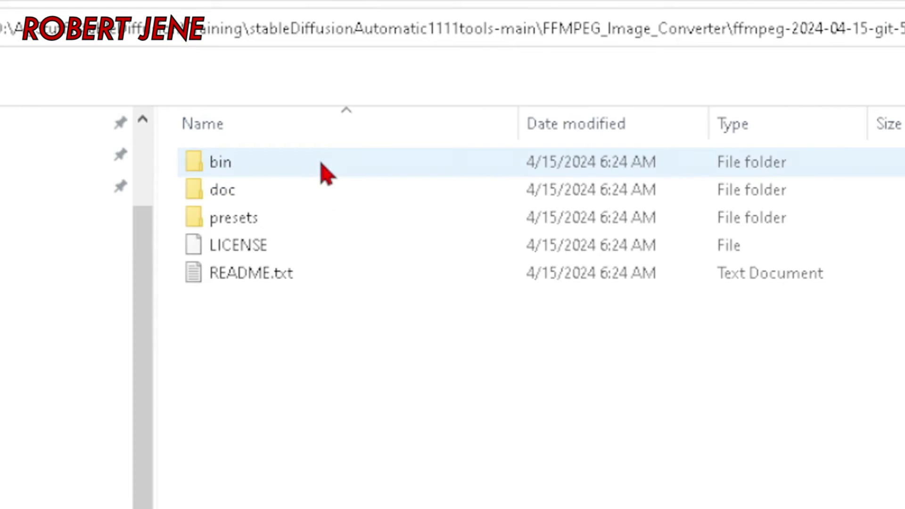
double_click(226, 165)
left_click(250, 163)
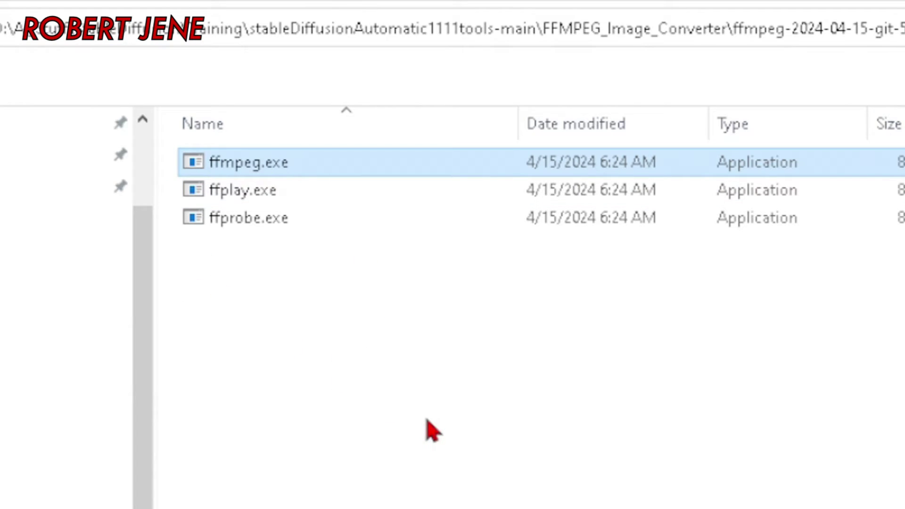
key("alt+Left")
key("alt+Left")
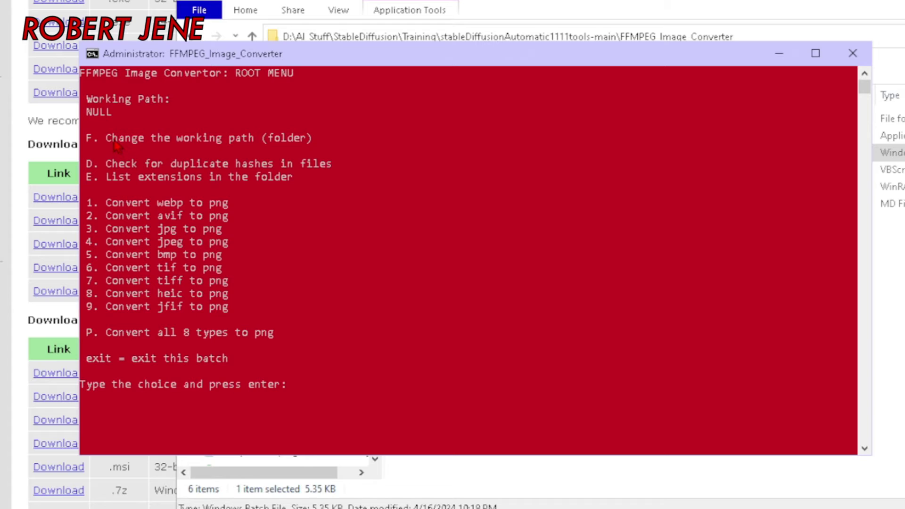
Highlight the change-working-path option, then copy the temp image folder's path from Explorer.
left_click_drag(111, 145, 318, 140)
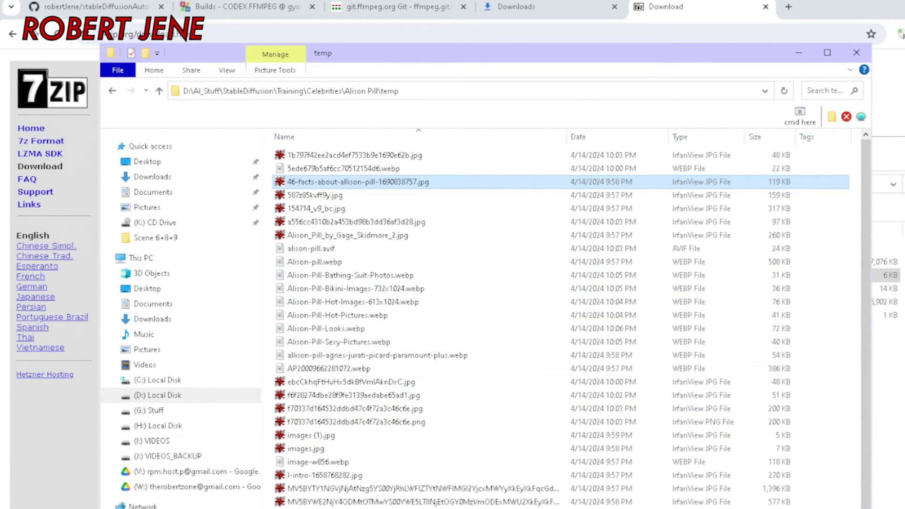
key("alt+d")
key("ctrl+c")
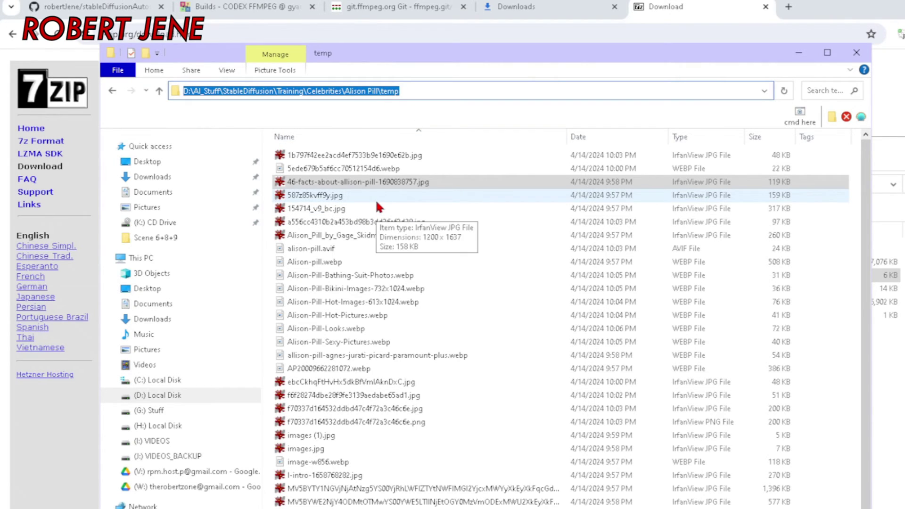
left_click(286, 294)
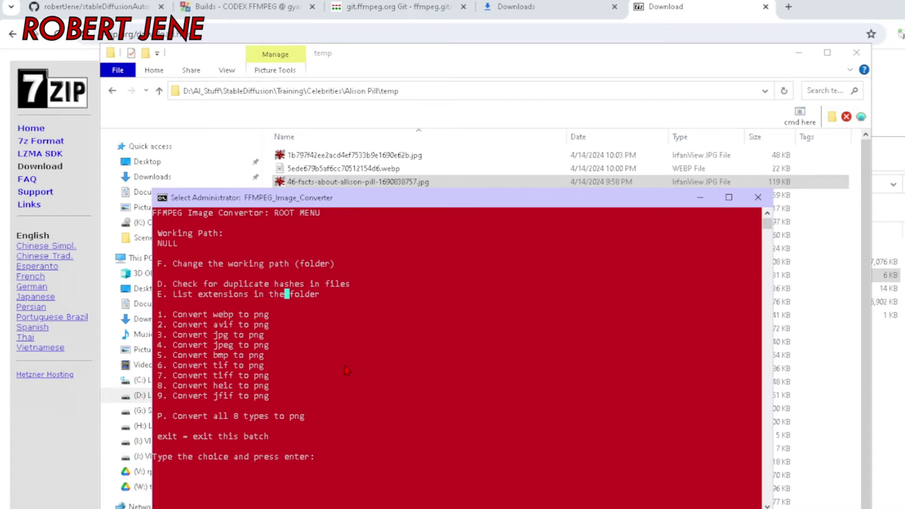
Set the working path to the pasted temp folder (F) and run the duplicate-hash check (D).
type("f")
key("Return")
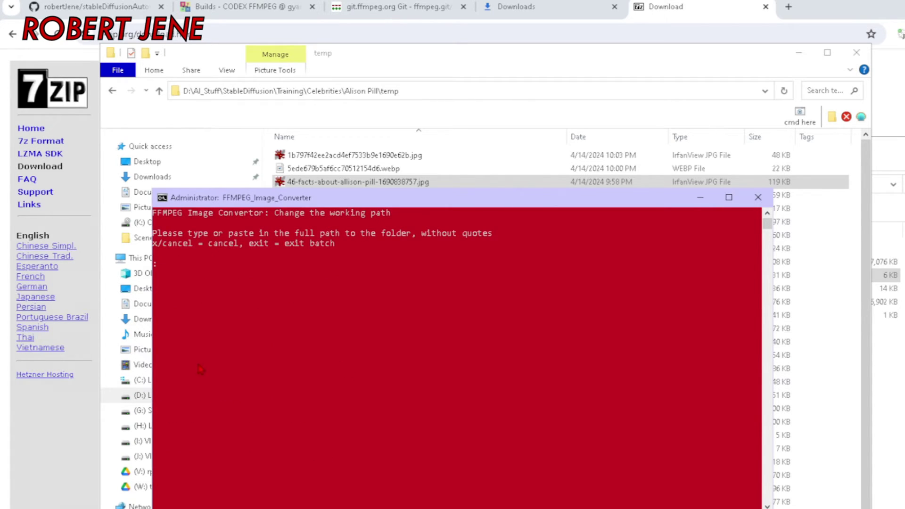
key("ctrl+v")
key("Return")
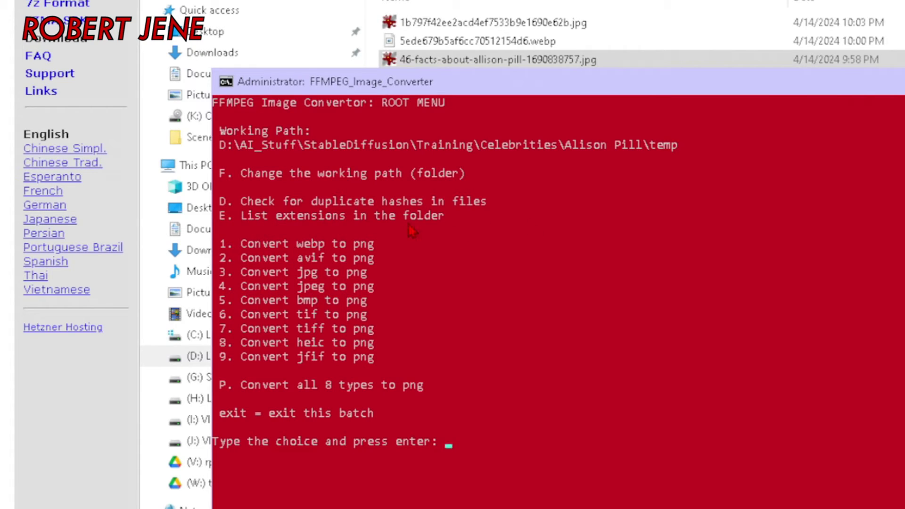
type("d")
key("Return")
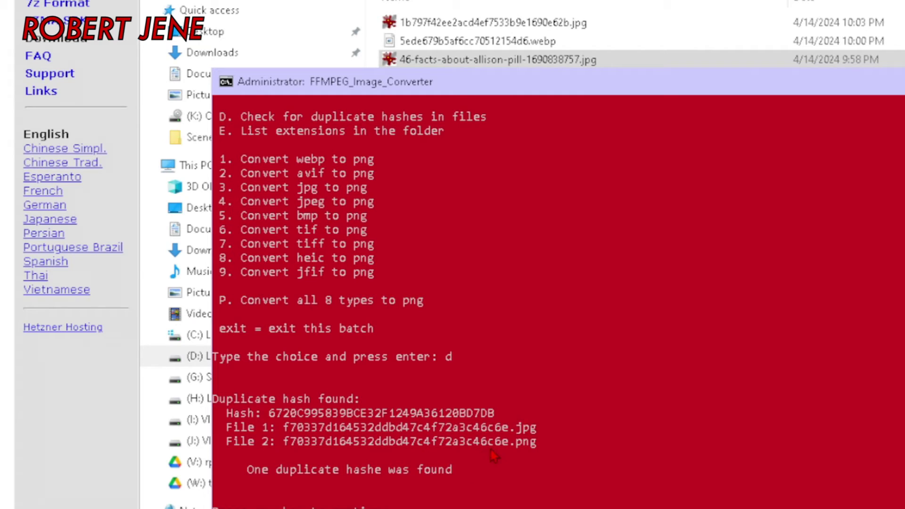
List extensions with option E: 14 jpg, 14 webp, 1 avif, 1 png, 30 total.
key("Return")
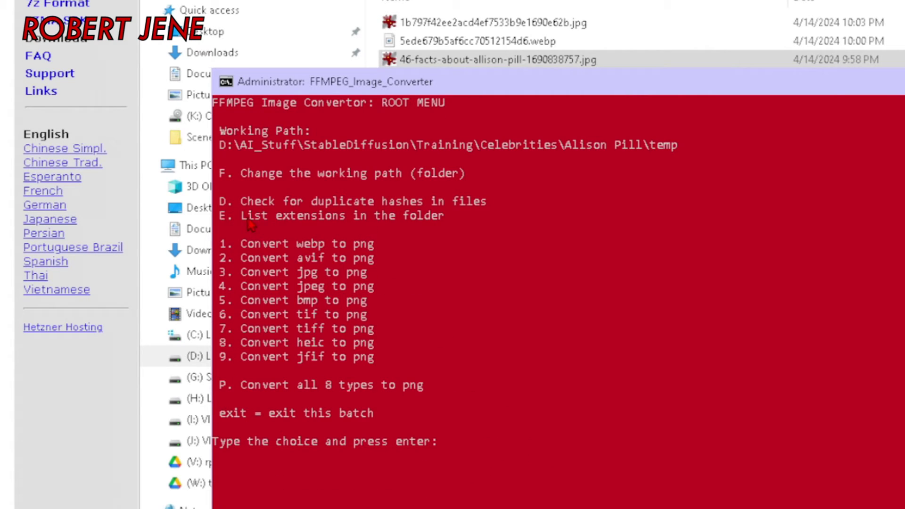
left_click_drag(248, 223, 448, 225)
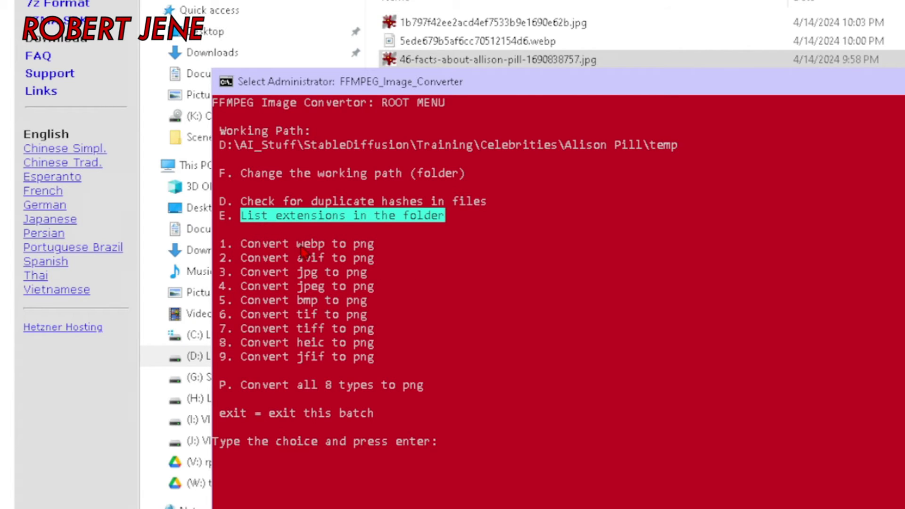
left_click_drag(298, 246, 337, 362)
type("e")
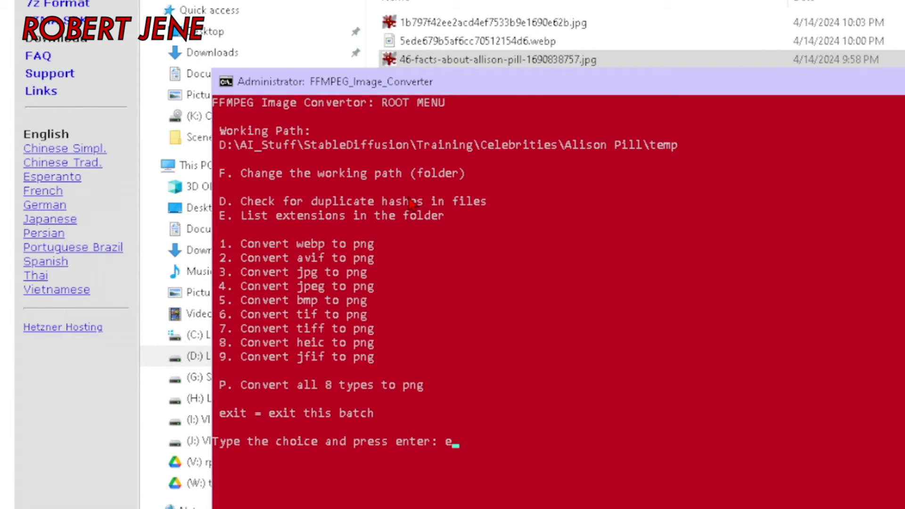
key("Return")
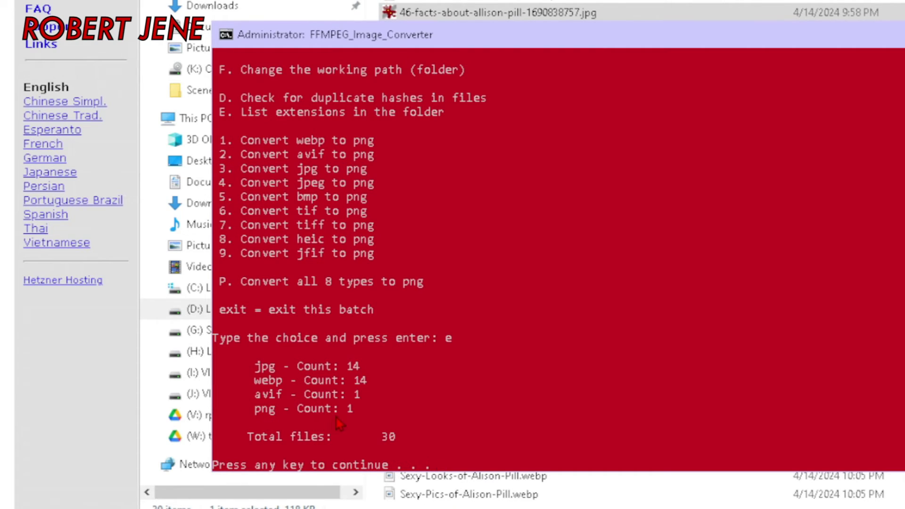
double_click(387, 443)
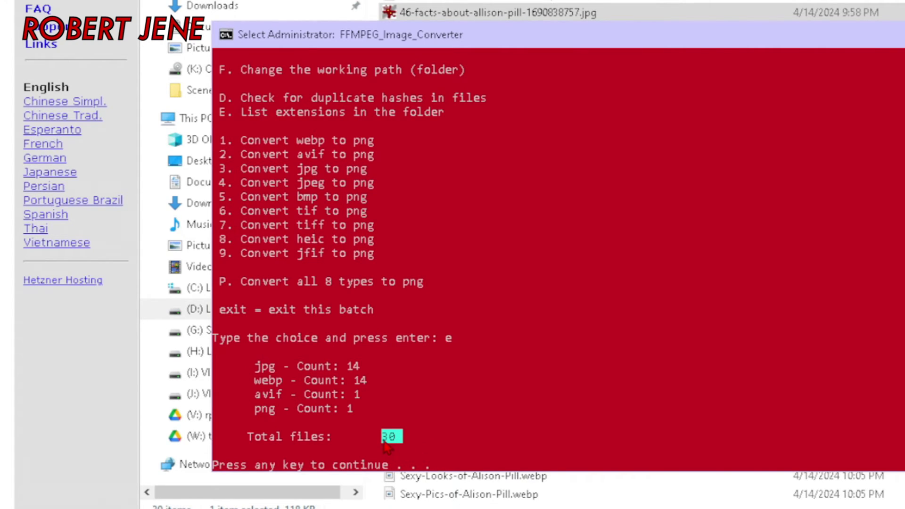
key("Return")
key("Return")
Run the jpeg-to-png conversion (option 4), which finds no jpeg files.
left_click_drag(223, 197, 250, 320)
left_click(271, 226)
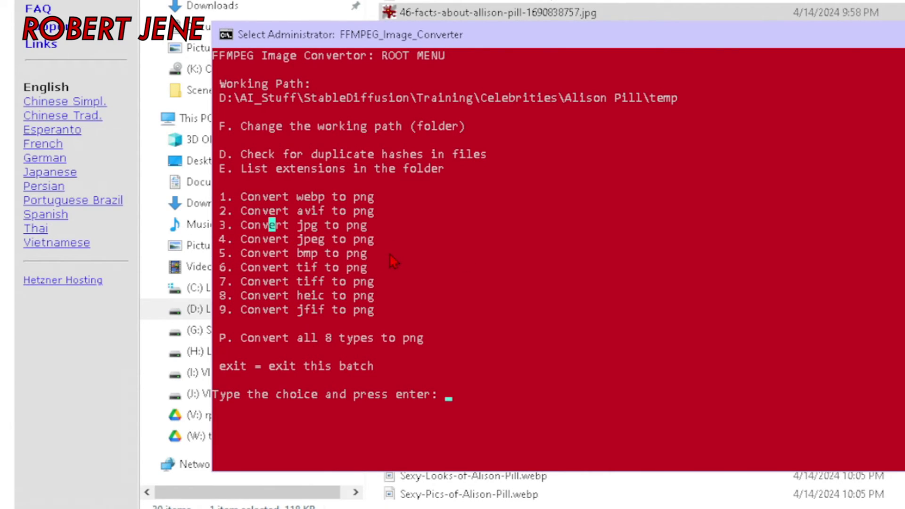
type("4")
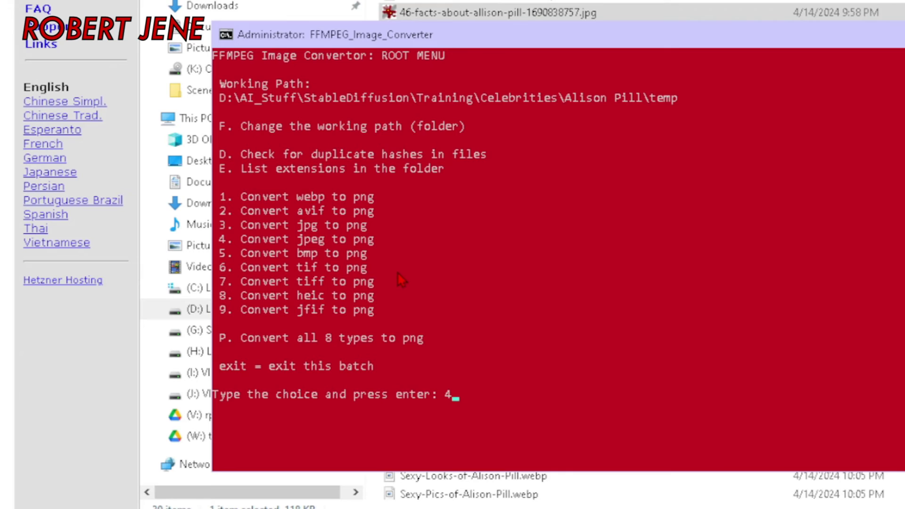
key("Return")
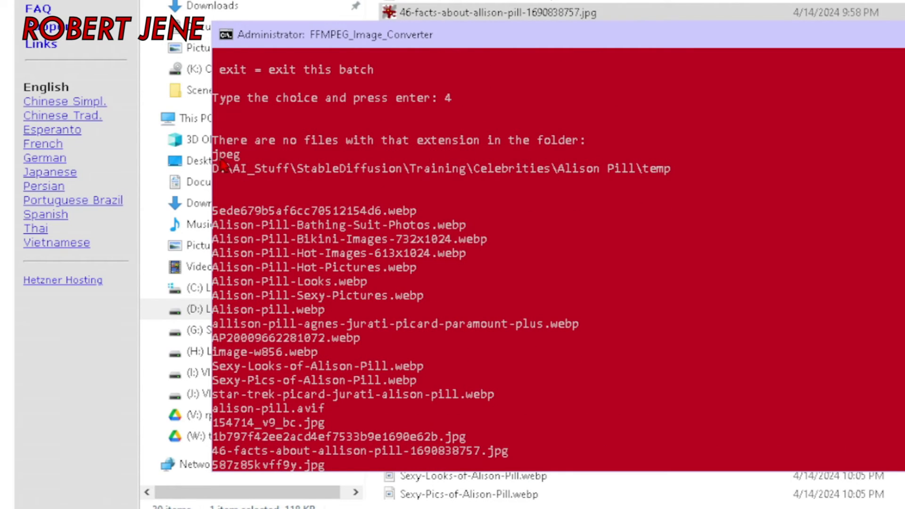
scroll(379, 178, "up", 4)
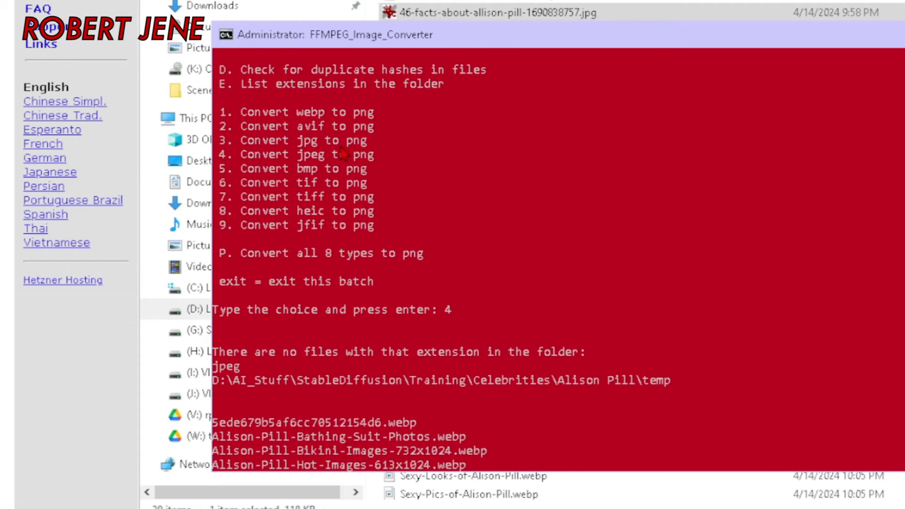
key("Return")
Run the jpg-to-png conversion (option 3), which reports a conflict with f70337d164532ddbd47c4f72a3c46c6e.png.
type("3")
key("Return")
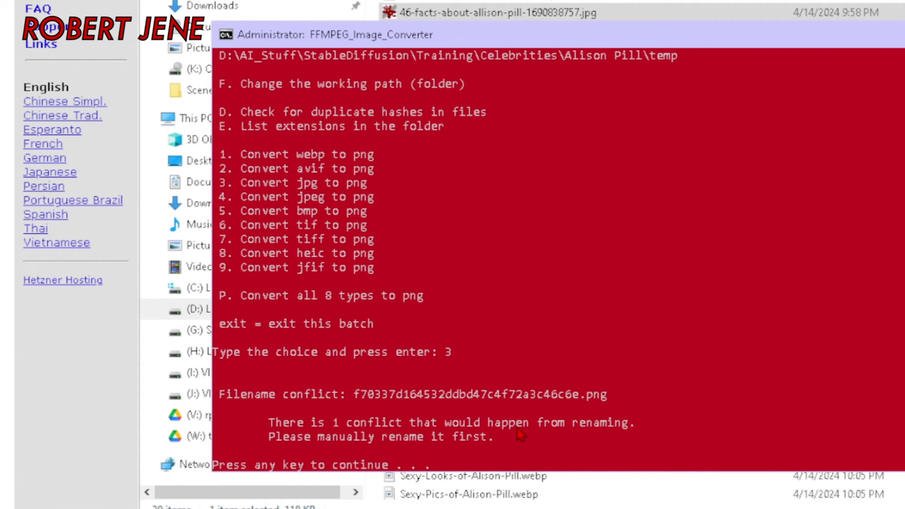
left_click_drag(356, 400, 578, 401)
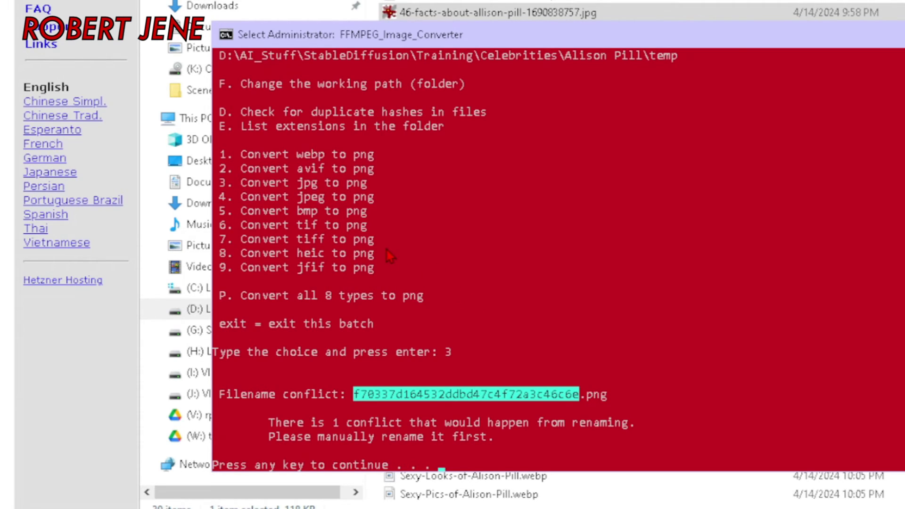
key("Return")
key("Return")
left_click_drag(282, 198, 372, 315)
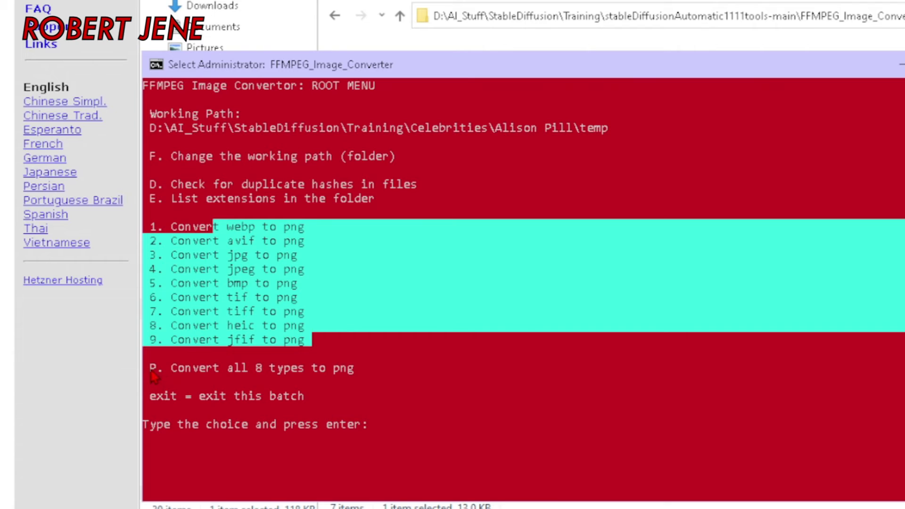
Run option P to convert all 8 types, revealing the avif/webp and hash-named png conflicts.
left_click_drag(150, 368, 353, 377)
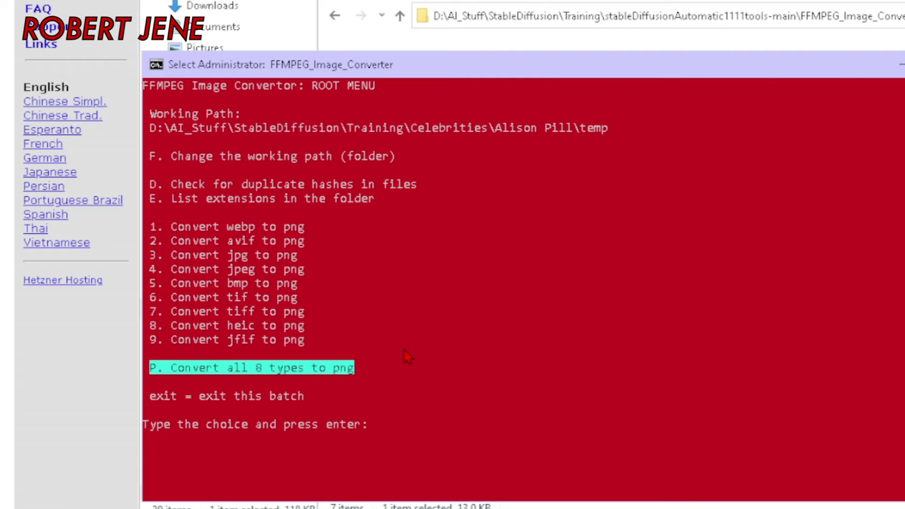
right_click(418, 342)
key("Return")
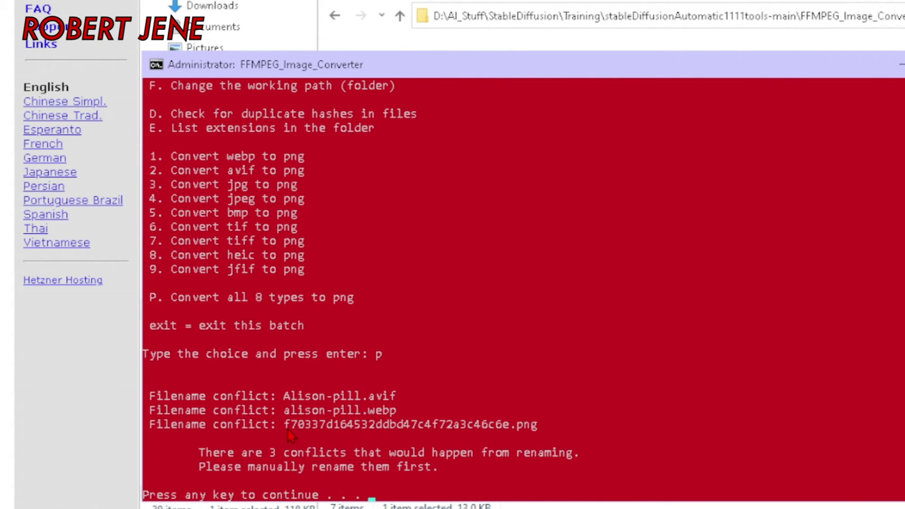
left_click_drag(286, 426, 325, 424)
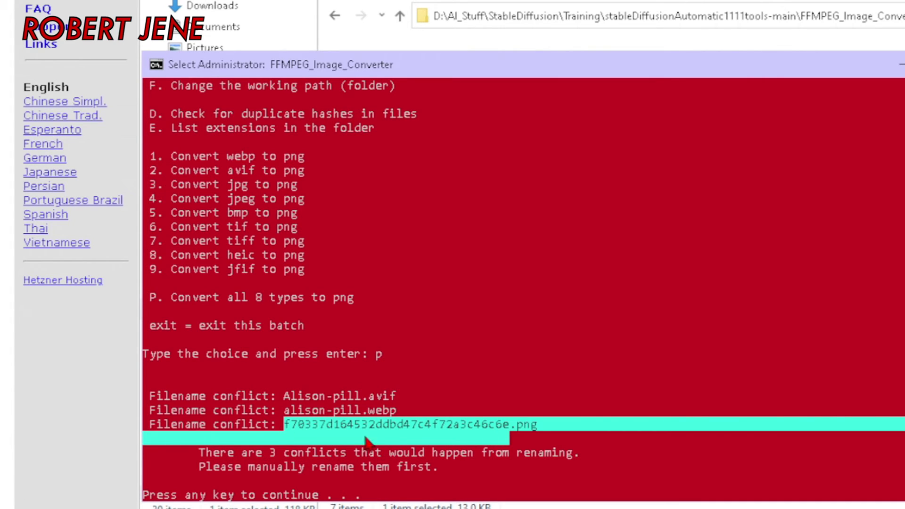
left_click(336, 410)
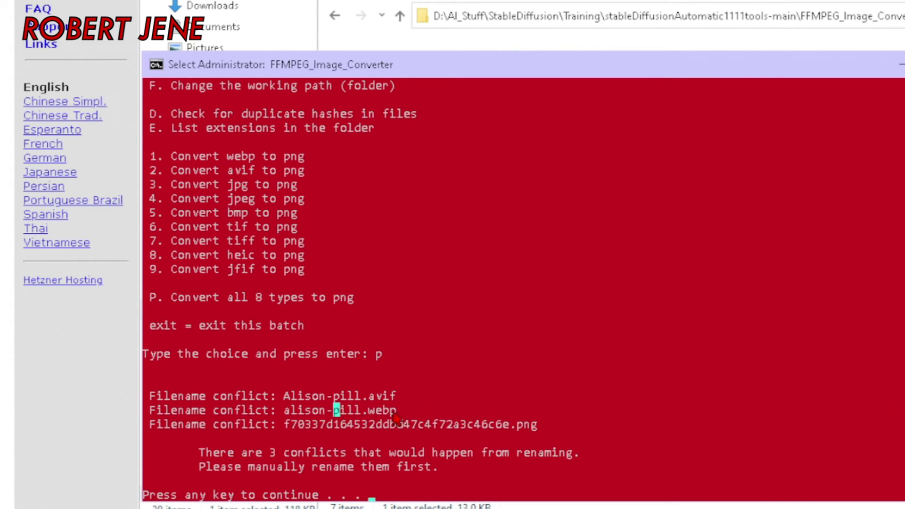
left_click_drag(394, 411, 292, 398)
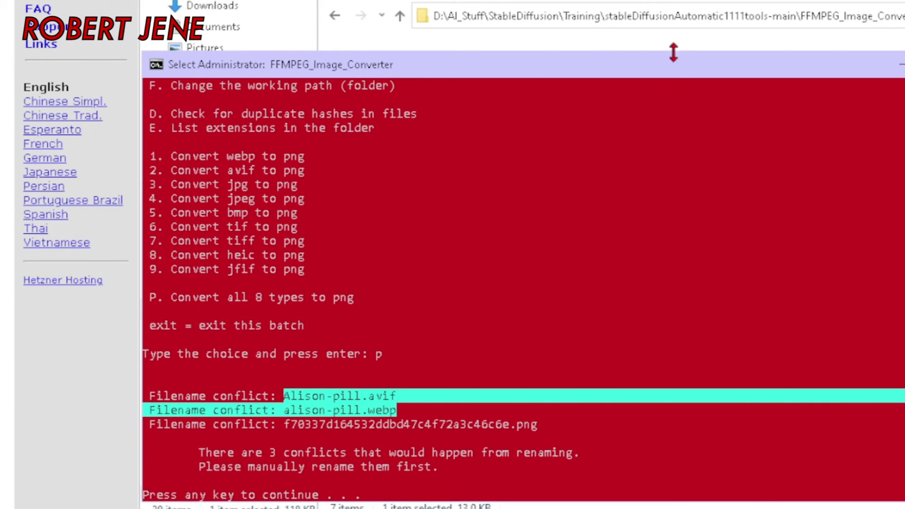
Move and narrow the console beside the folders and copy the conflicting png's hash name.
left_click_drag(386, 66, 265, 7)
left_click_drag(884, 87, 429, 86)
key("super+Right")
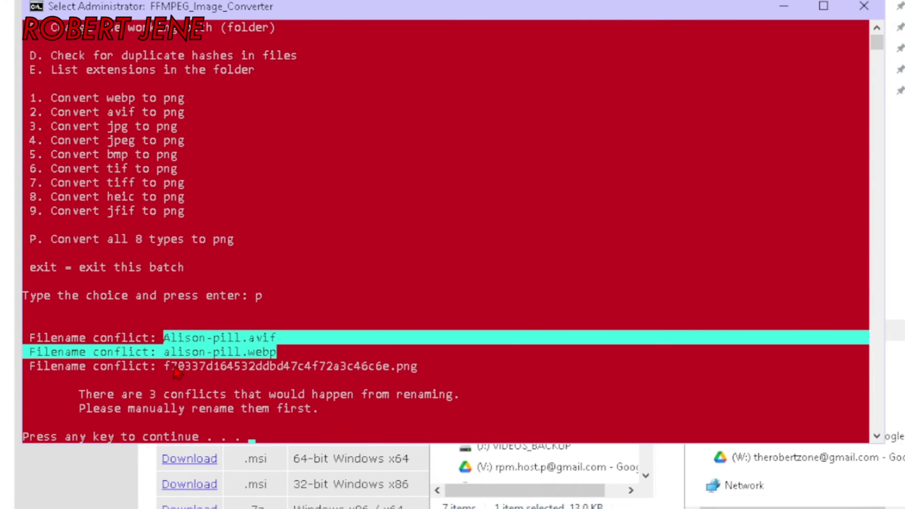
left_click_drag(165, 370, 355, 370)
key("ctrl+c")
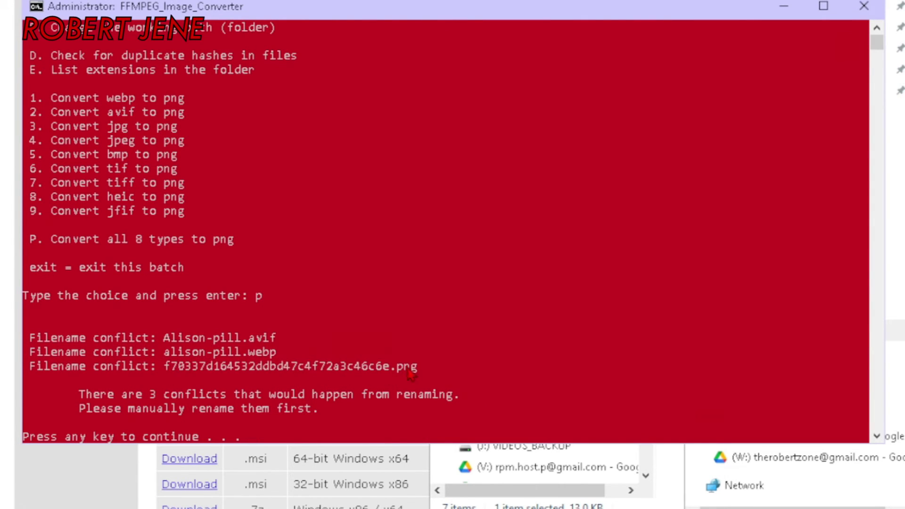
left_click(888, 62)
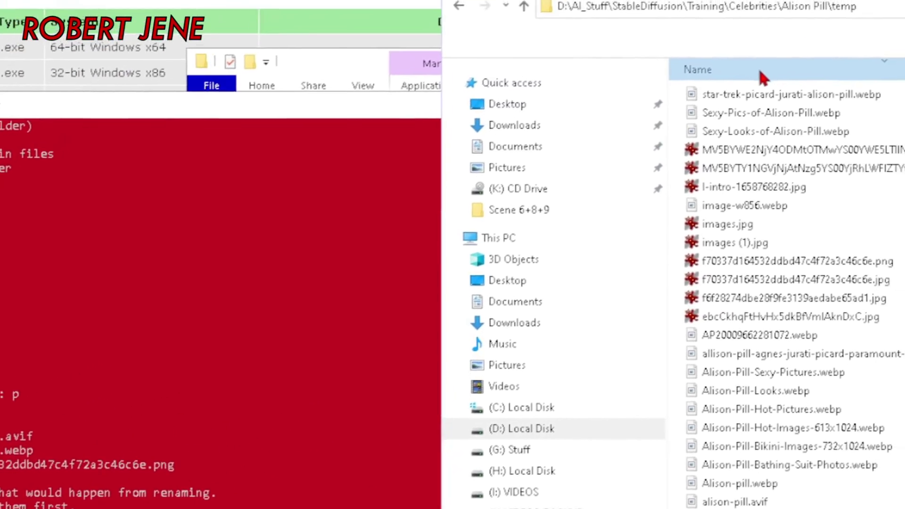
Search the temp folder for f70337d164532ddbd47c4f72a3c46c6e, showing its jpg and png copies.
left_click(758, 67)
left_click(338, 315)
key("ctrl+f")
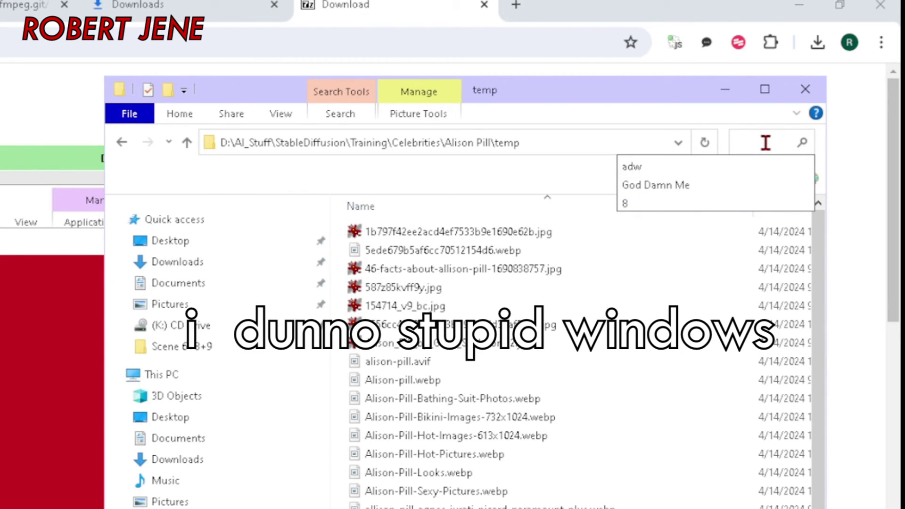
key("ctrl+v")
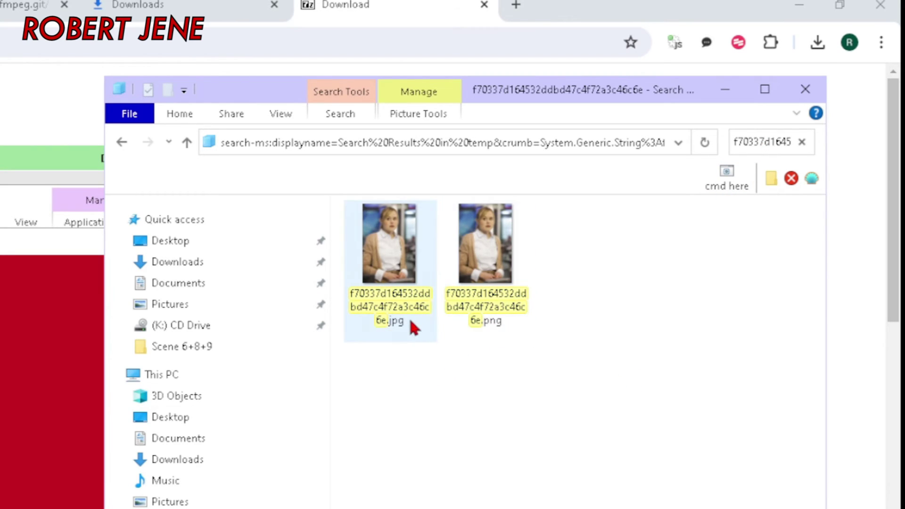
Permanently delete the .png copy of the hash-named image.
left_click(489, 325)
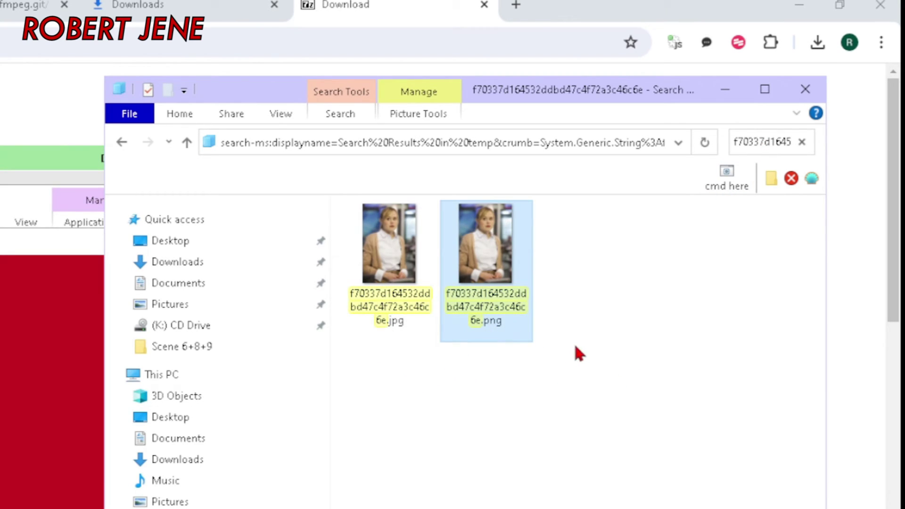
key("shift+Delete")
key("Escape")
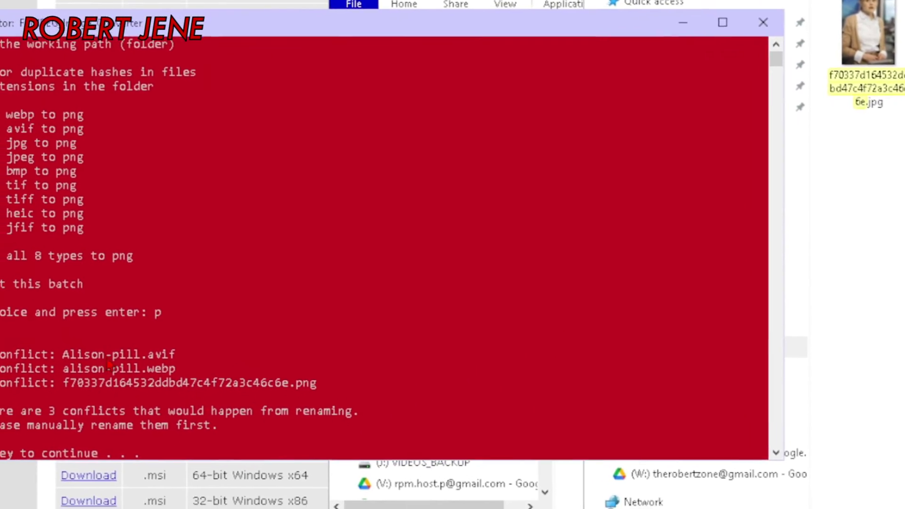
left_click_drag(62, 354, 141, 356)
Search the temp folder for Alison-pill.* and select alison-pill.avif.
key("Return")
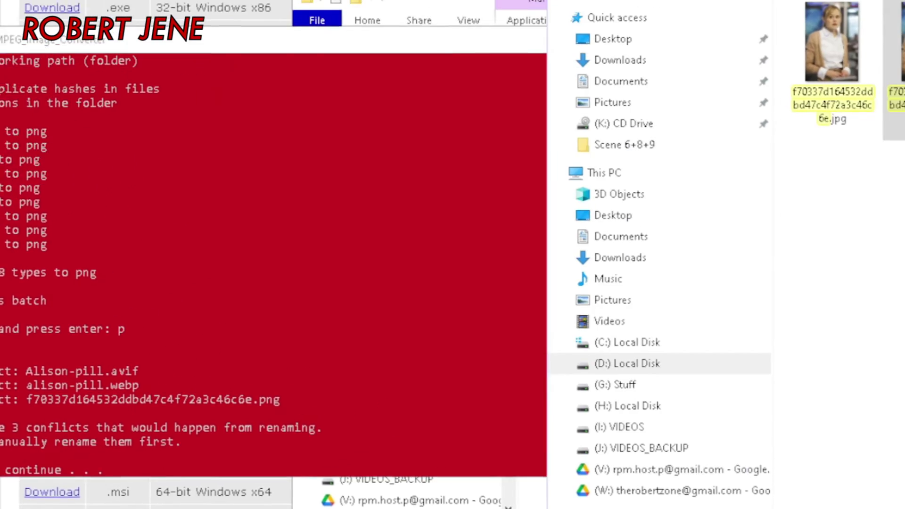
key("ctrl+v")
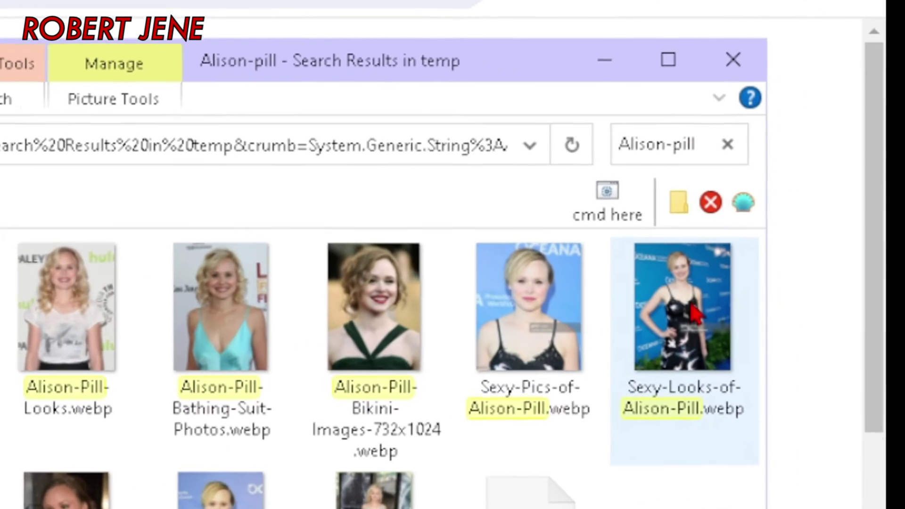
type(".")
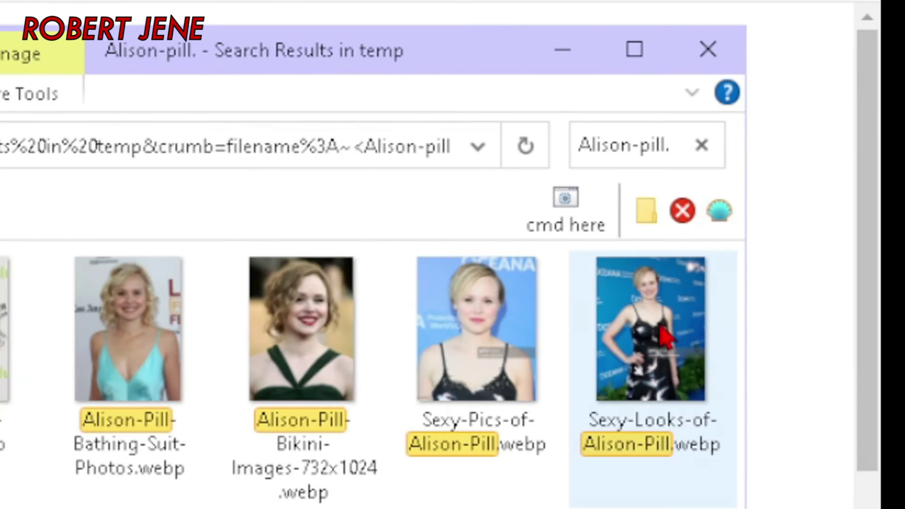
type("*")
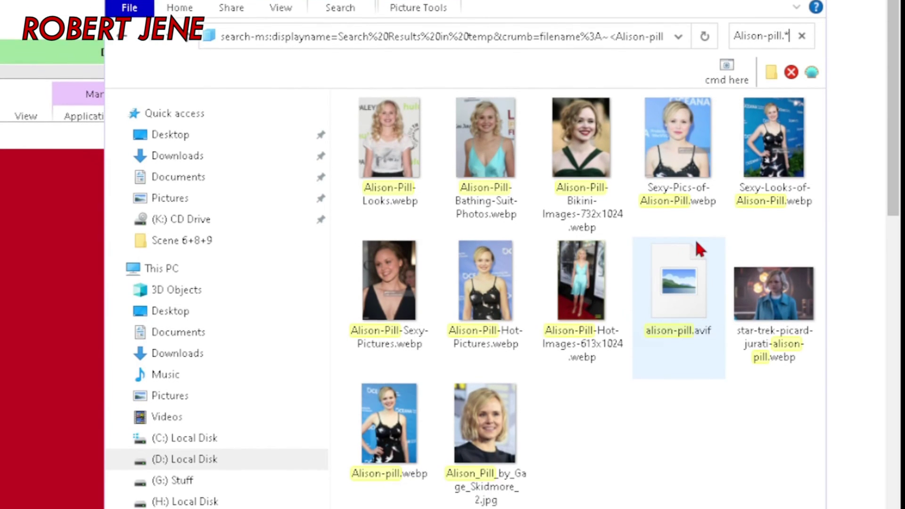
left_click(694, 367)
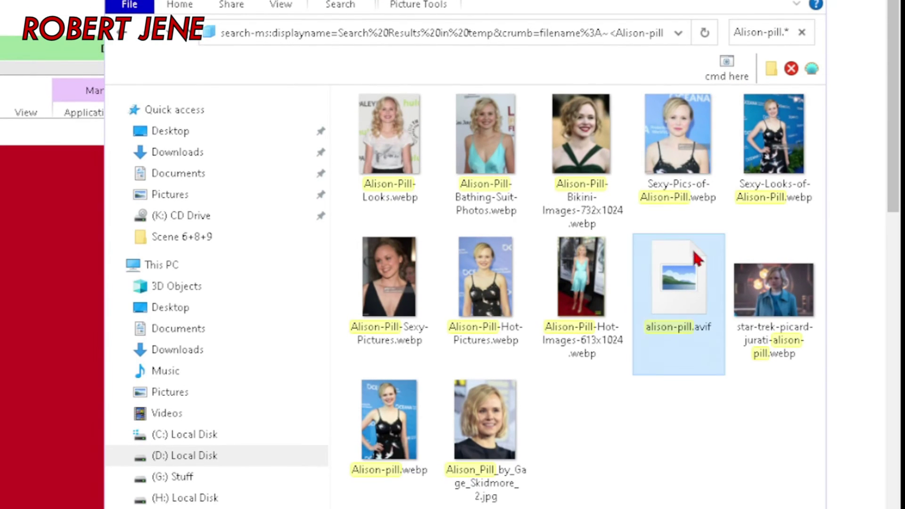
left_click(395, 466)
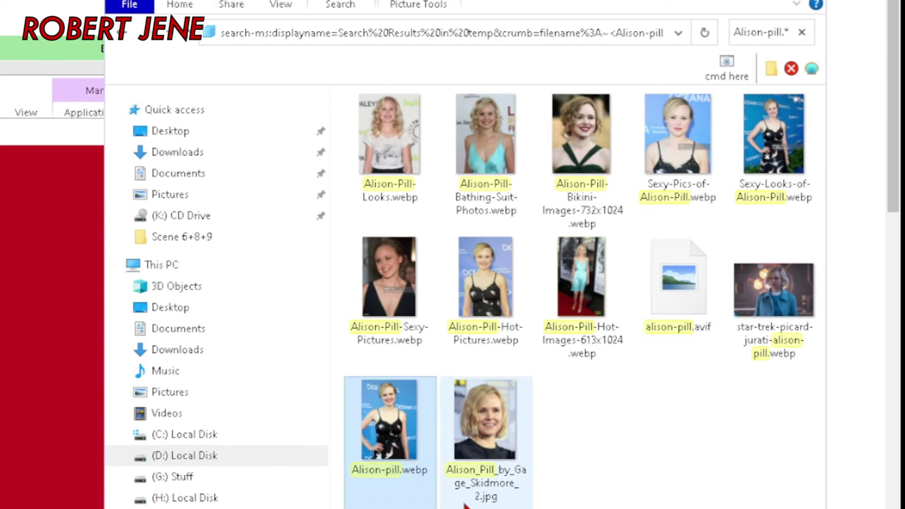
left_click(685, 370)
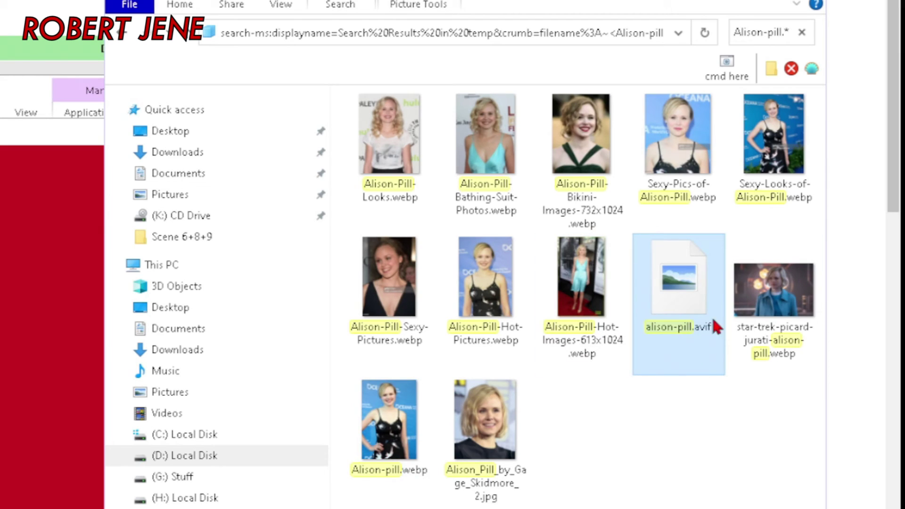
Rename alison-pill.avif to alison-pill-2.avif.
left_click(681, 329)
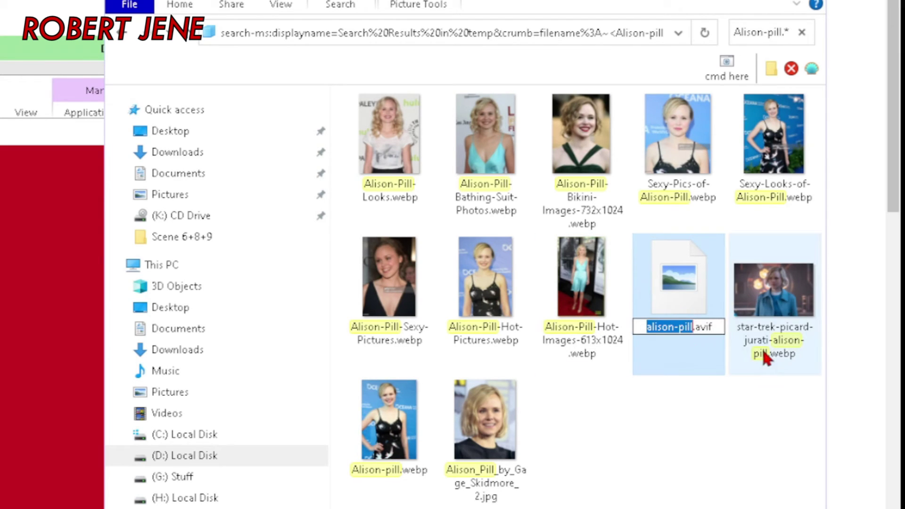
key("Right")
key("Right")
key("Left")
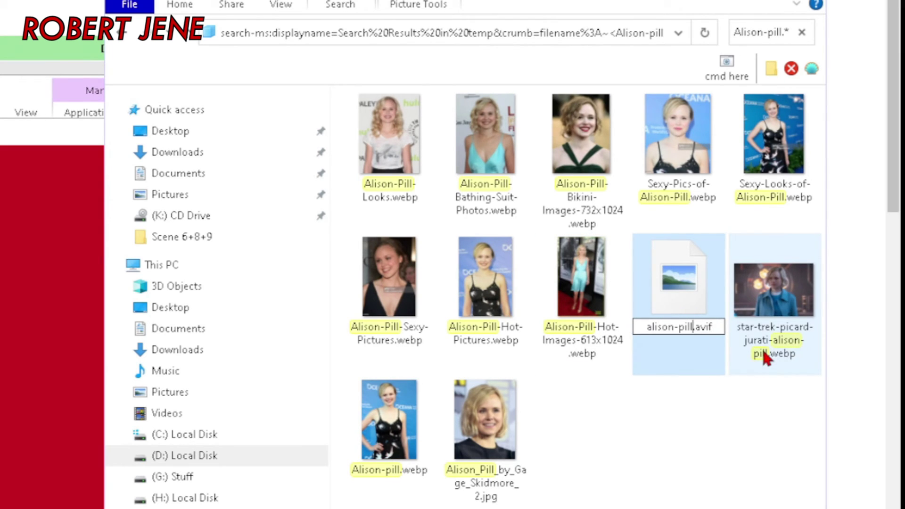
type("-2")
key("Return")
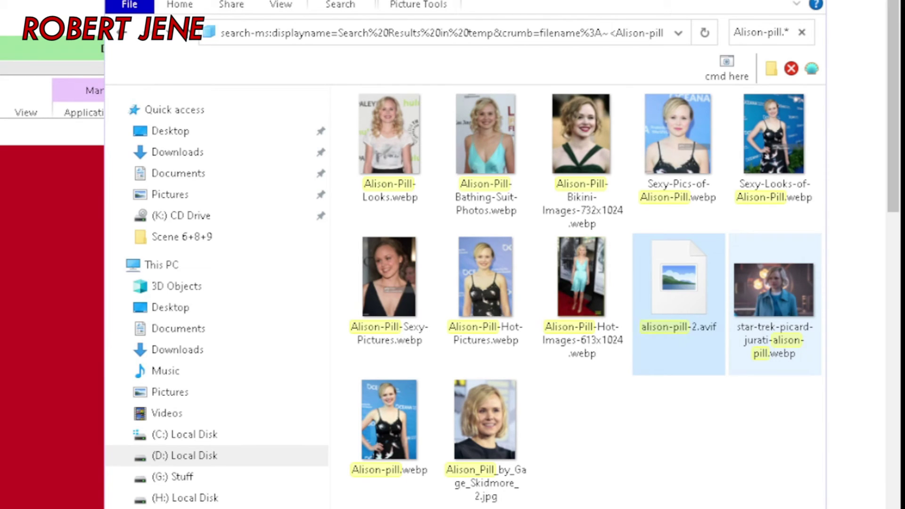
Clear the Alison-pill.* search to show the full temp folder listing.
left_click(707, 148)
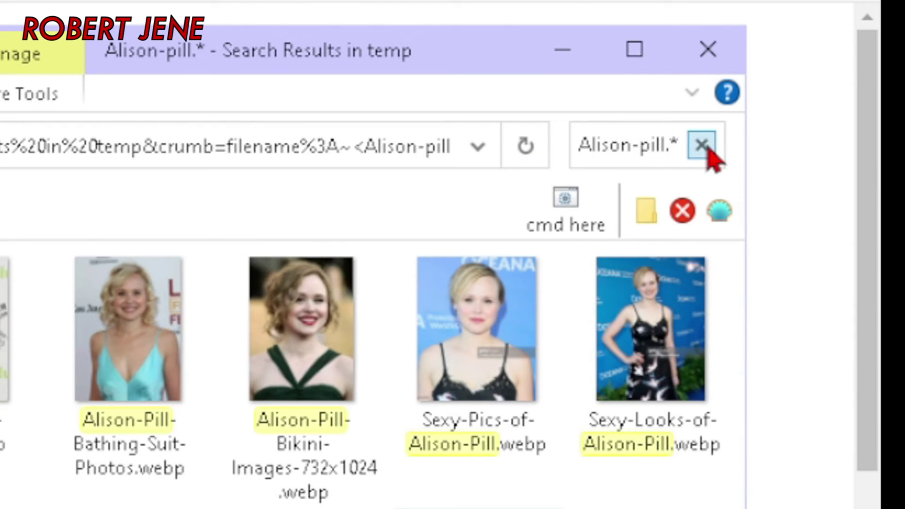
left_click(349, 66)
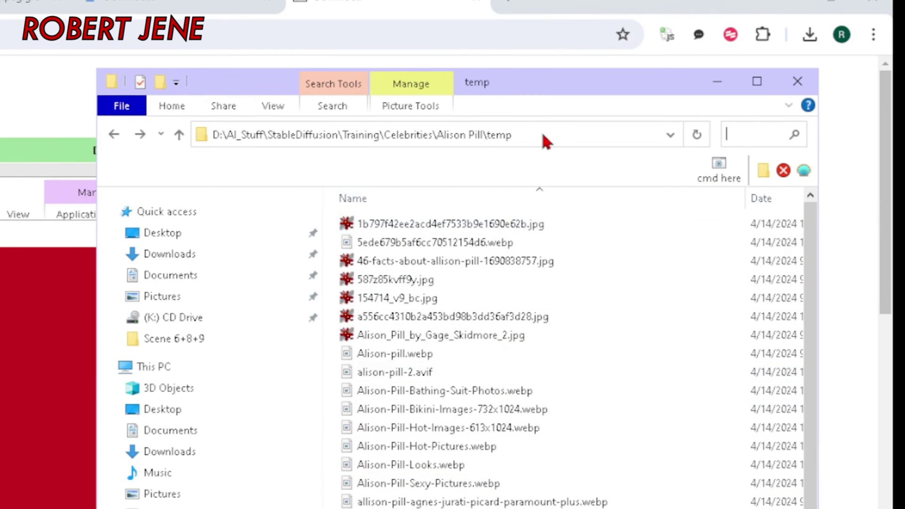
left_click(542, 135)
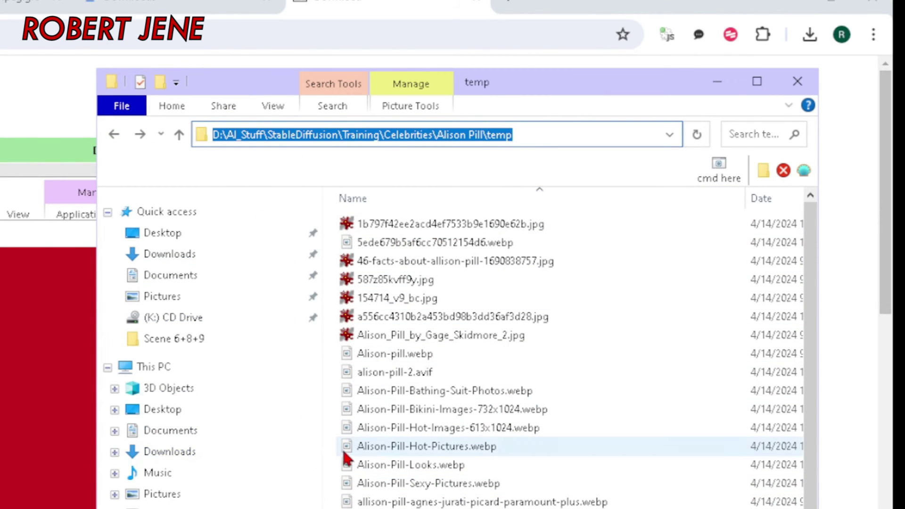
key("ctrl+e")
type("Alison-pill.*")
key("Return")
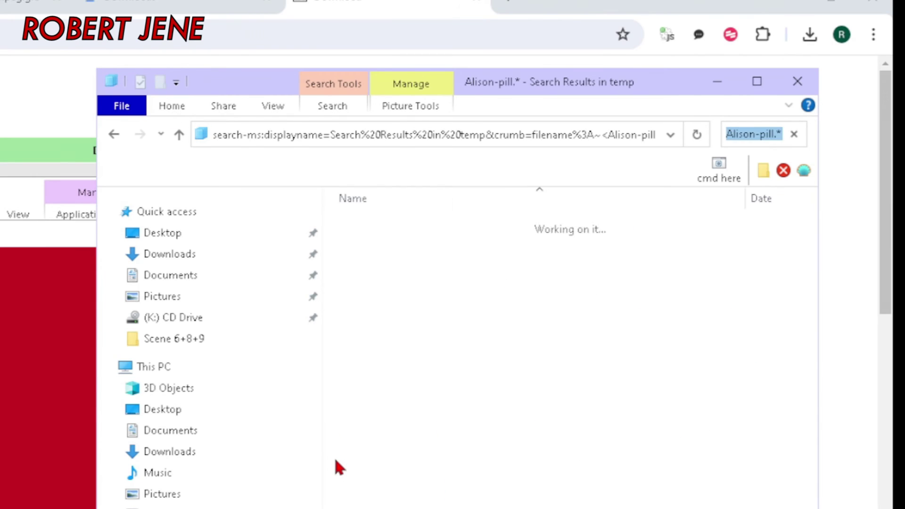
key("Escape")
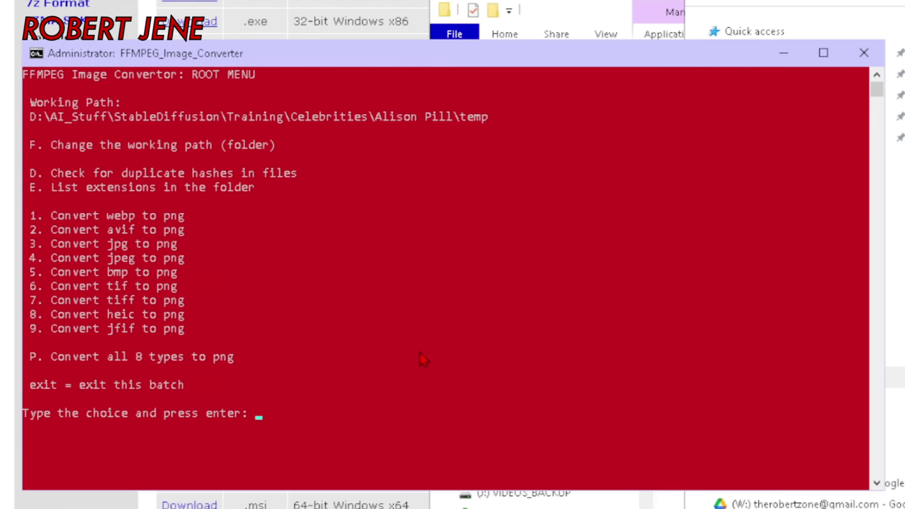
Convert all 29 temp-folder images to PNG with the converter's option P.
type("p")
key("Return")
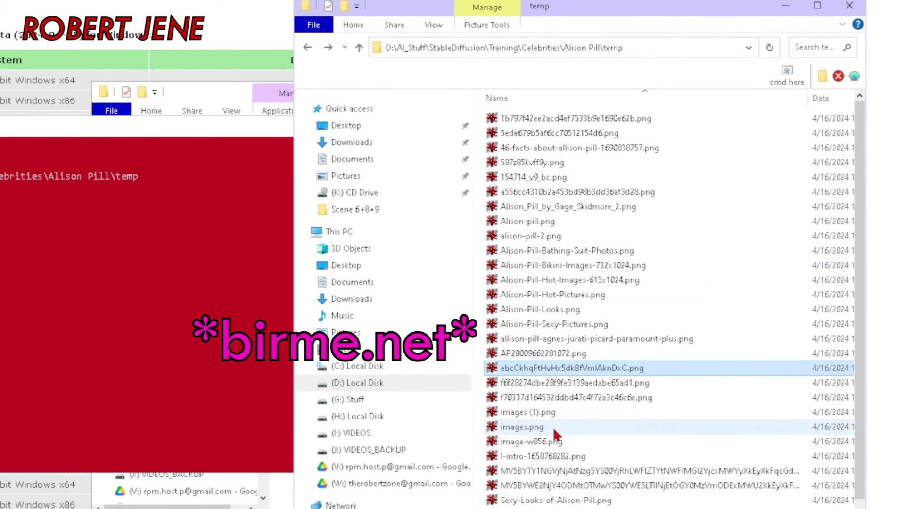
scroll(560, 368, "down", 1)
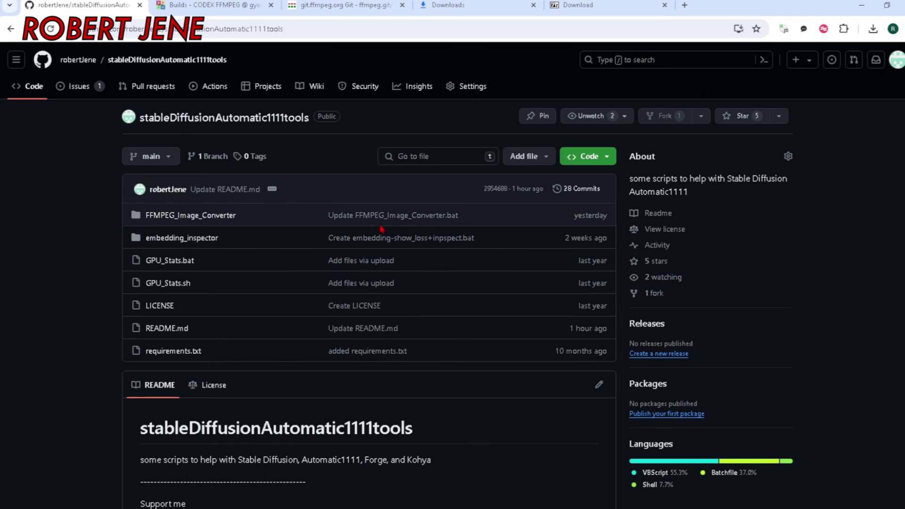
Scroll to the README's Support me section and highlight the Patreon, Buy me a coffee and YouTube lines.
scroll(283, 245, "down", 7)
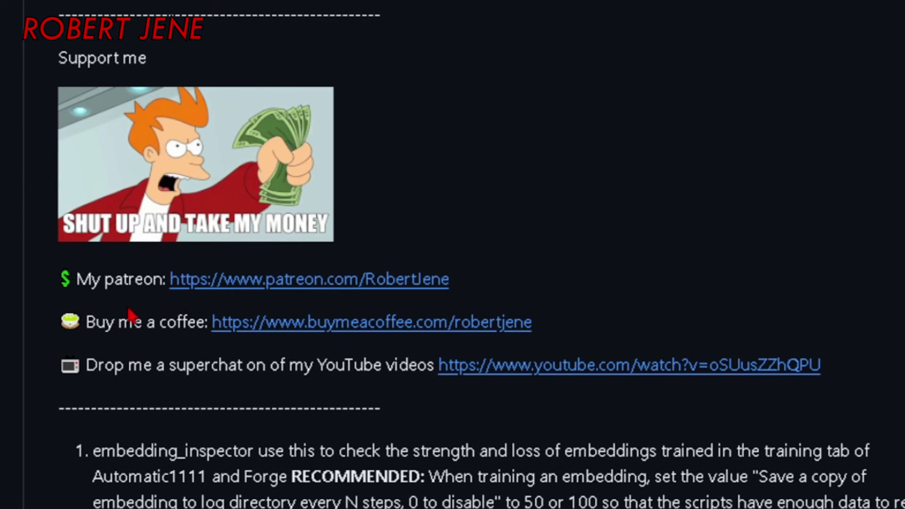
left_click_drag(129, 317, 172, 317)
left_click_drag(94, 344, 192, 413)
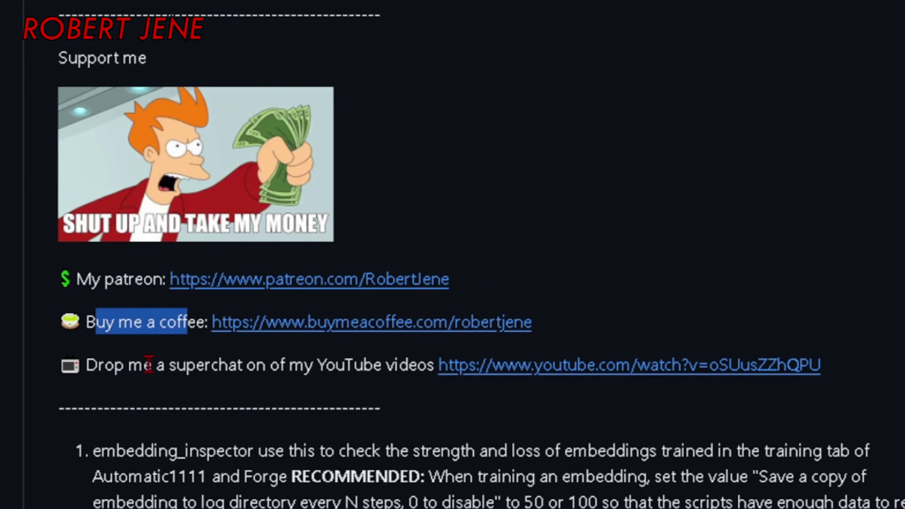
left_click_drag(200, 330, 89, 330)
left_click_drag(89, 367, 440, 370)
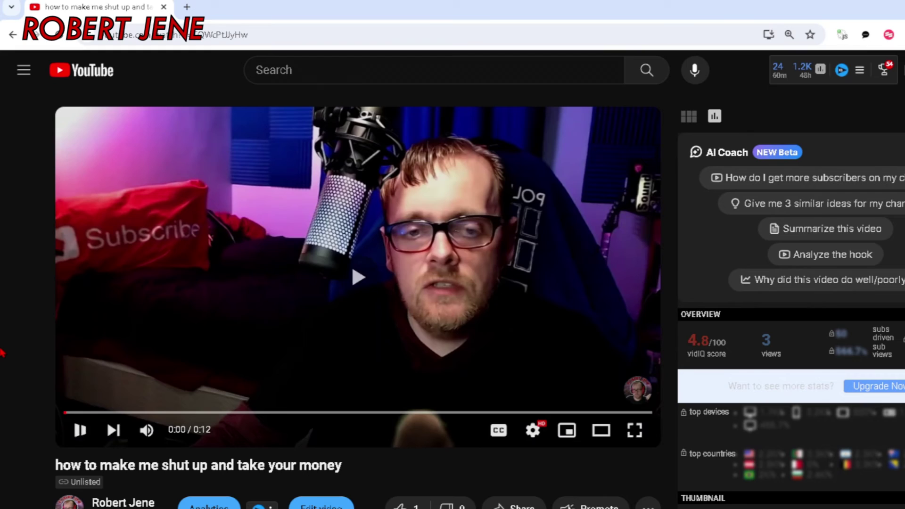
Scroll down the video page to its Patreon-link description and empty comments section.
scroll(2, 351, "down", 1)
scroll(4, 351, "down", 3)
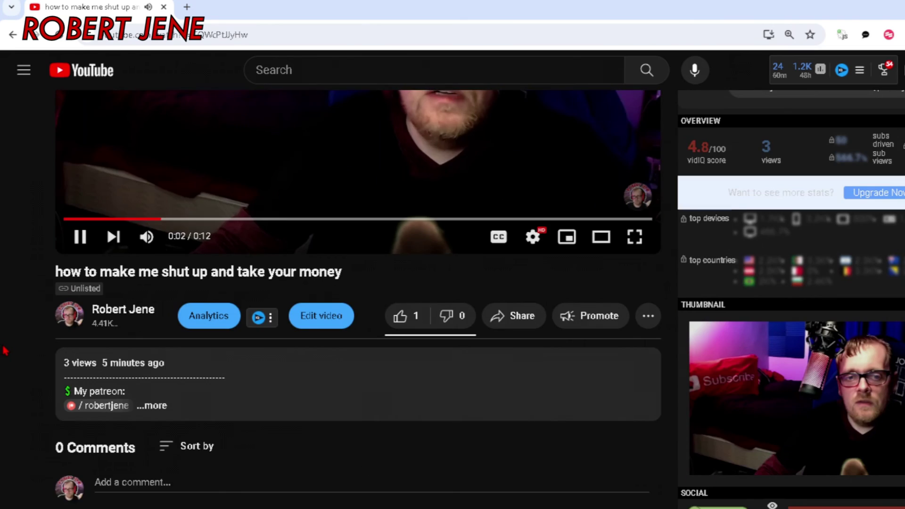
scroll(4, 351, "down", 4)
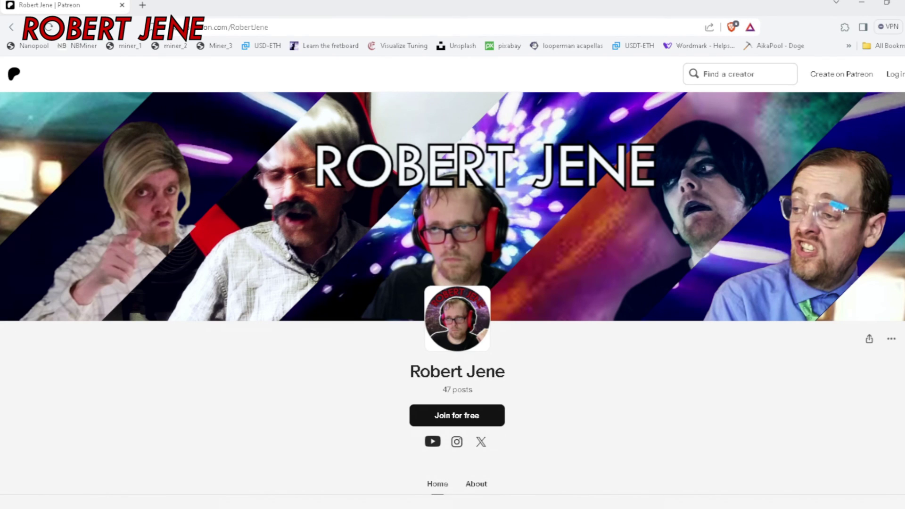
Scroll the Patreon page to the Jedi, Starfleet and Timelords tiers and recent posts.
scroll(453, 292, "down", 8)
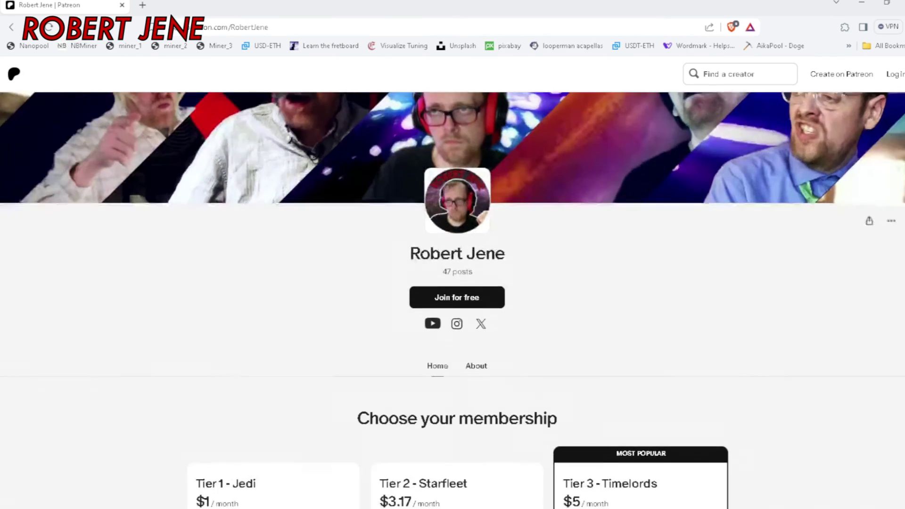
scroll(452, 292, "down", 2)
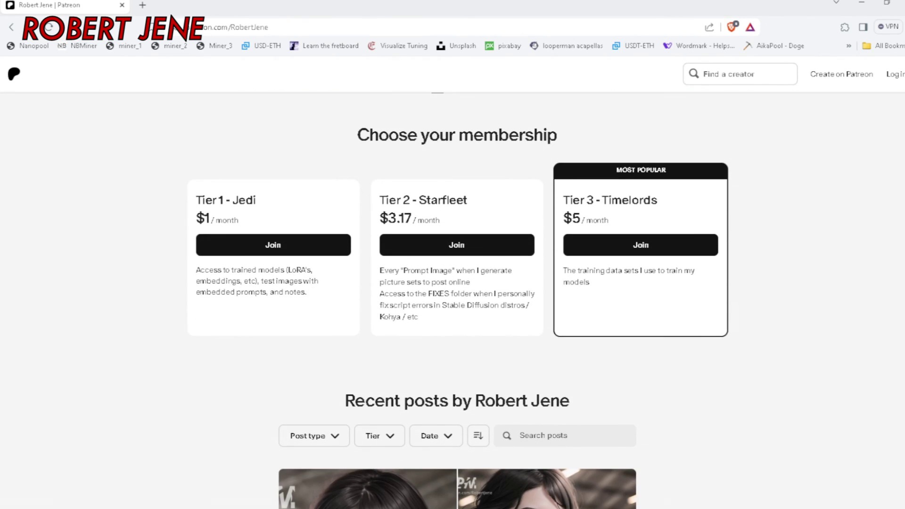